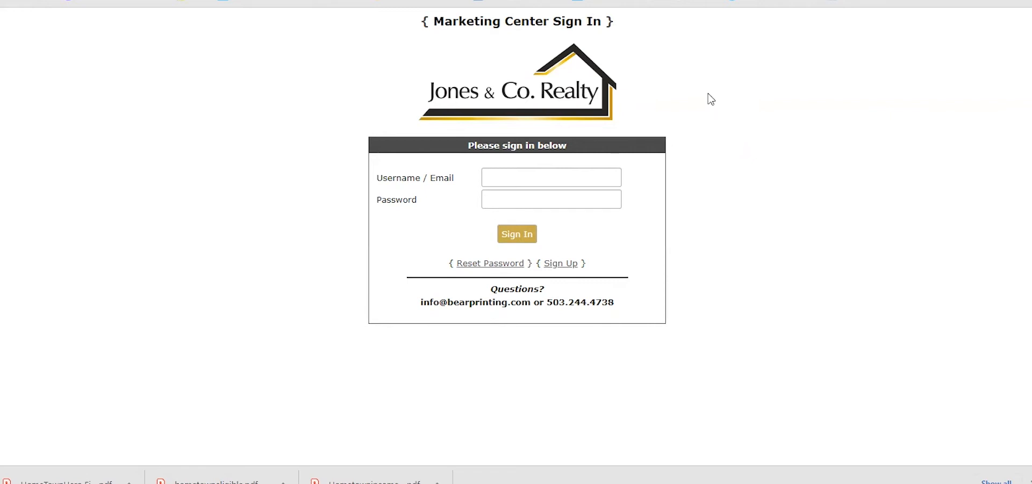
Sign in to the Marketing Center with the saved Chrome username and password
left_click(553, 176)
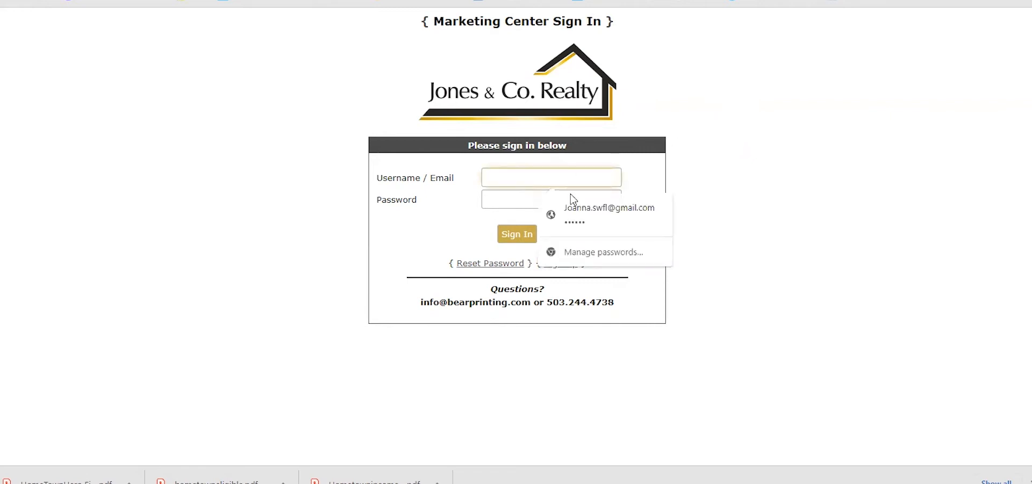
left_click(581, 210)
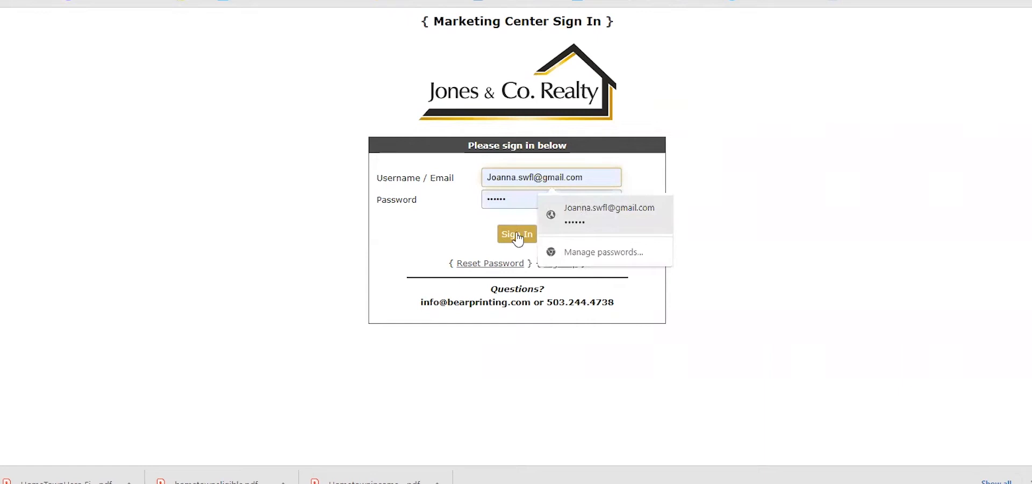
left_click(518, 235)
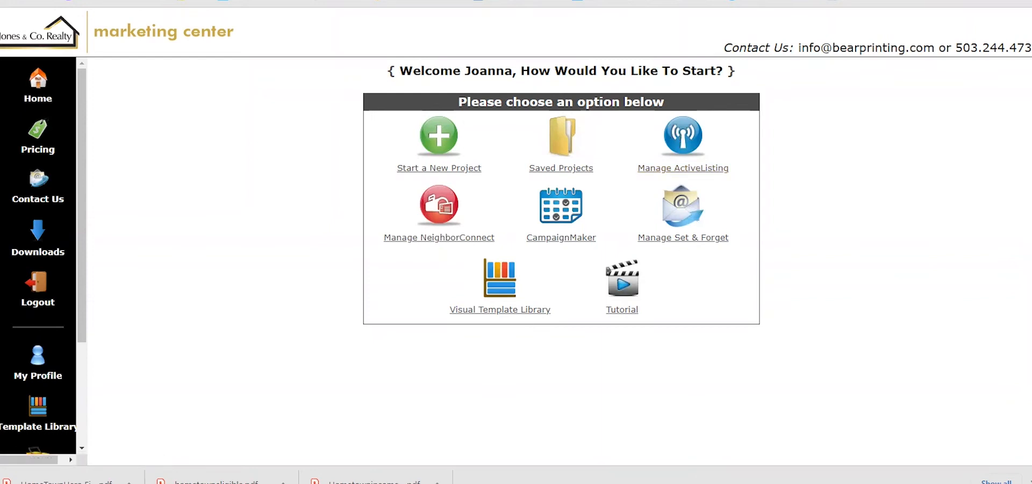
left_click(434, 213)
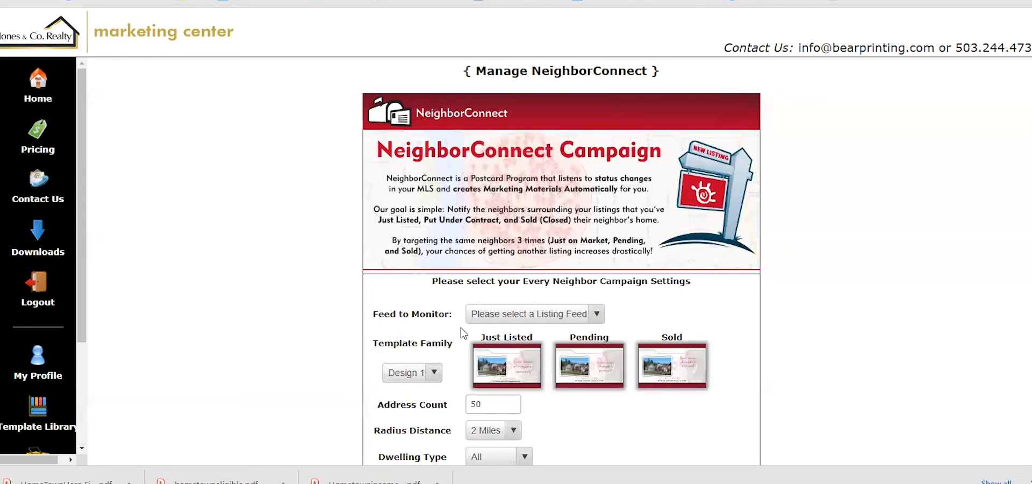
scroll(460, 327, "down", 4)
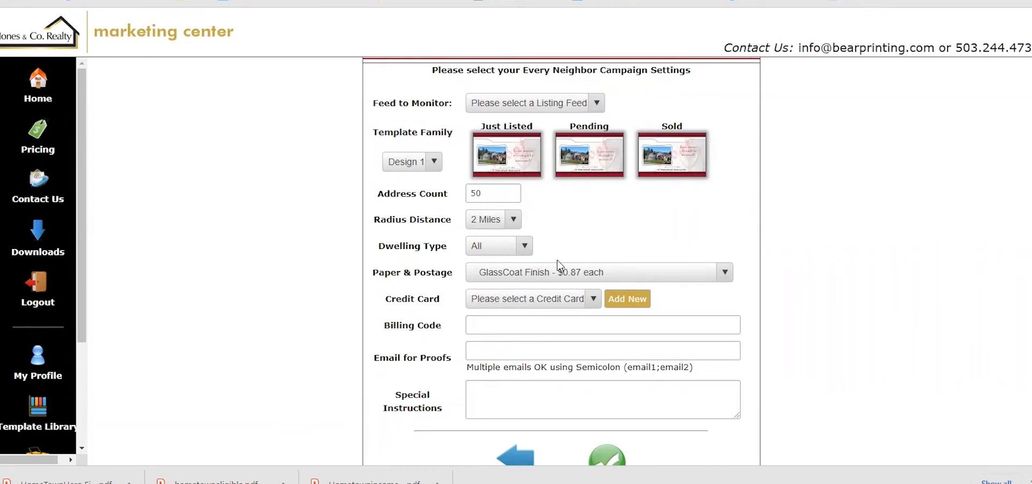
scroll(557, 260, "up", 4)
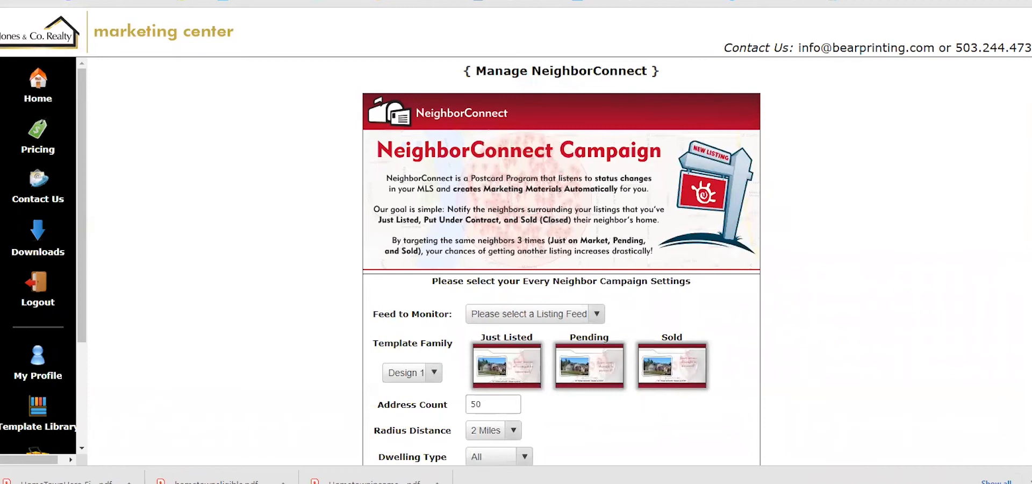
key("alt+Left")
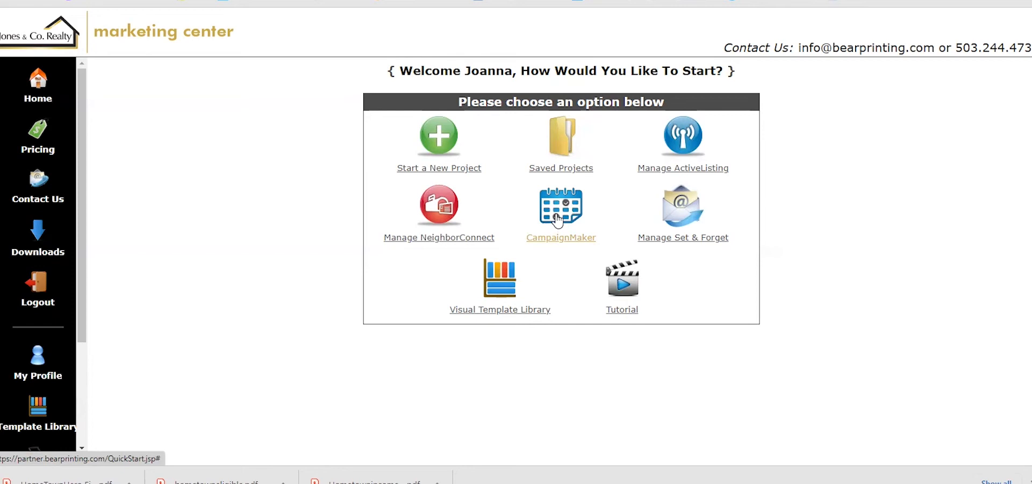
left_click(700, 216)
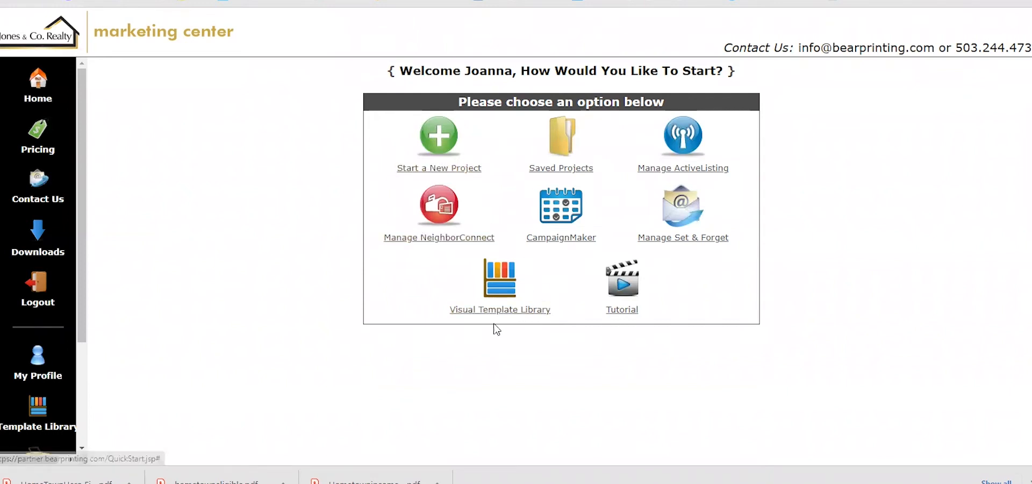
Open the Visual Template Library and browse its categories, from Flyers/PermaFlyers down to REProps
left_click(517, 292)
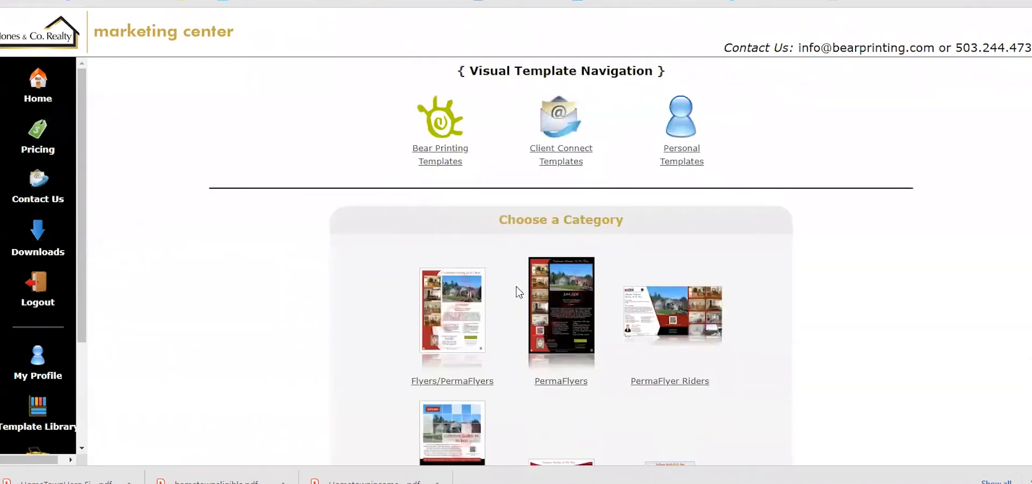
scroll(516, 286, "down", 4)
scroll(516, 287, "down", 1)
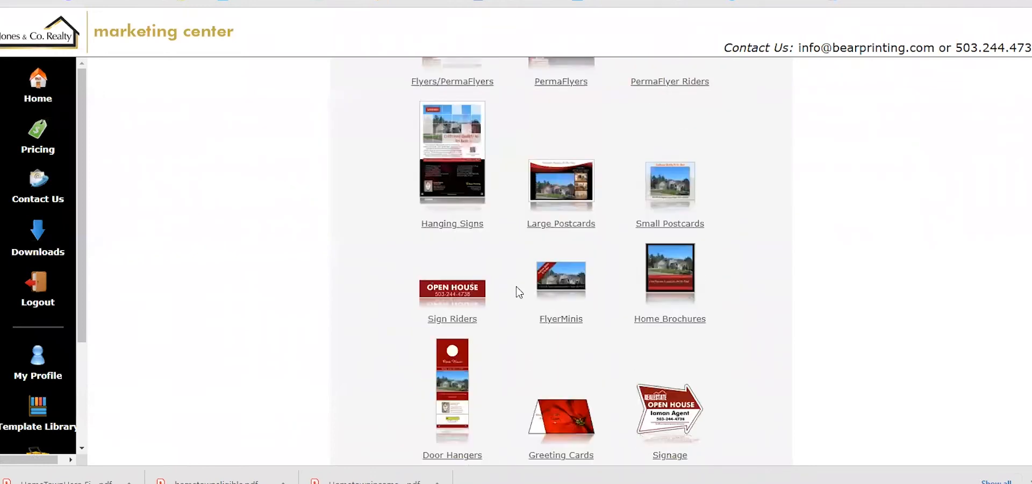
scroll(516, 287, "up", 2)
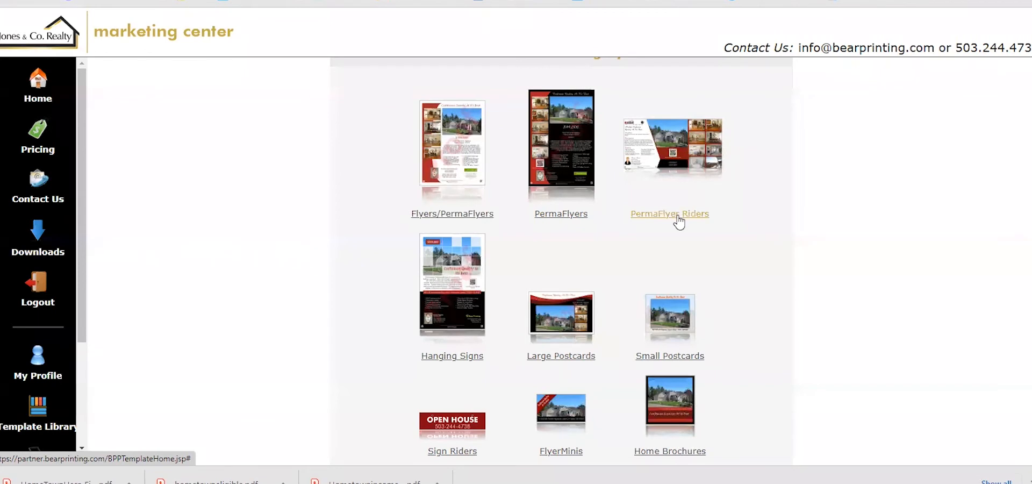
scroll(679, 221, "down", 2)
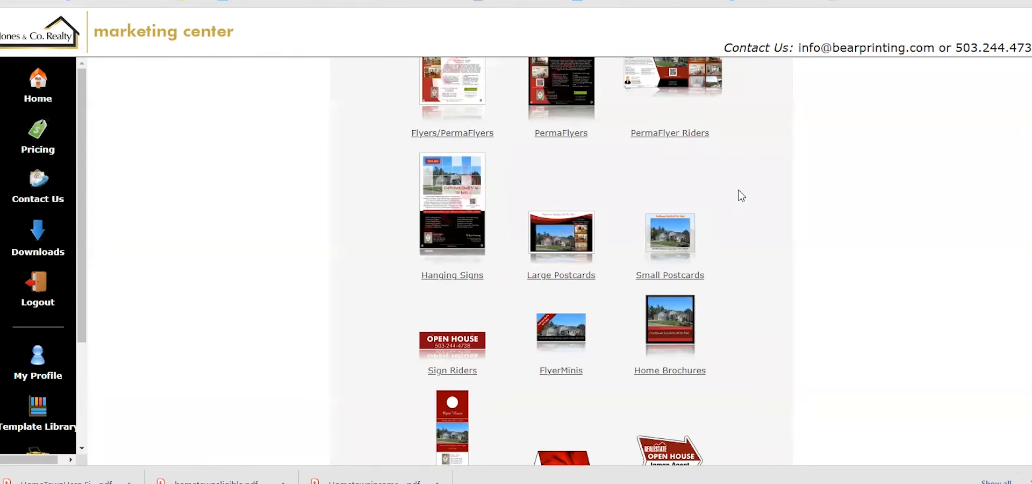
scroll(741, 195, "down", 3)
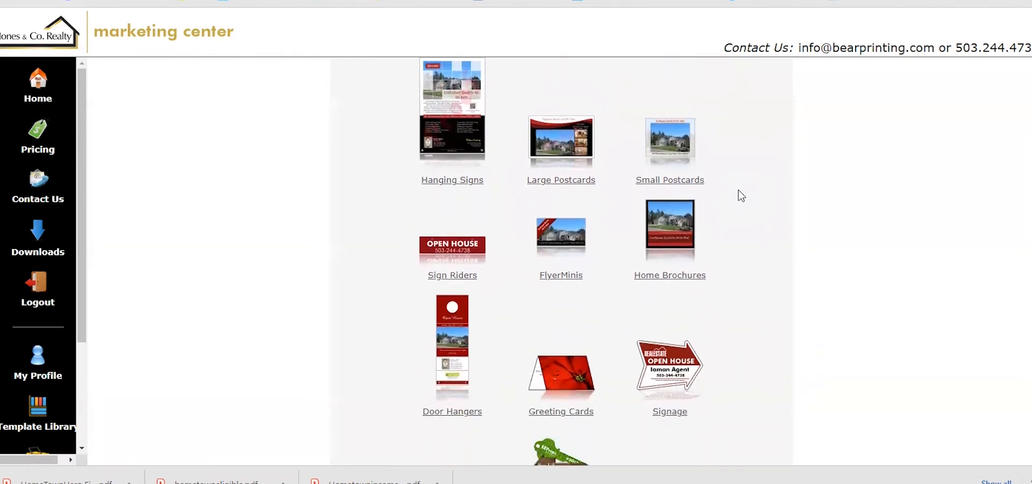
scroll(741, 195, "down", 2)
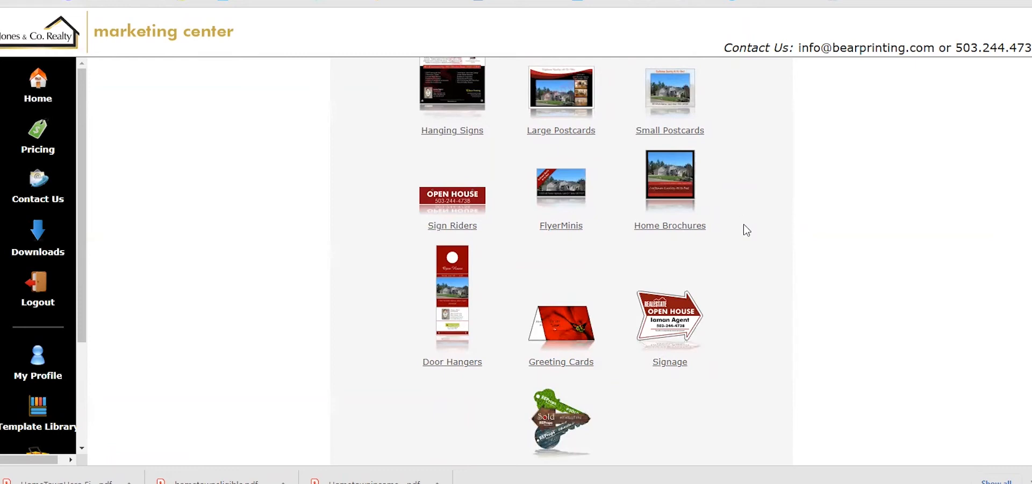
scroll(748, 240, "down", 1)
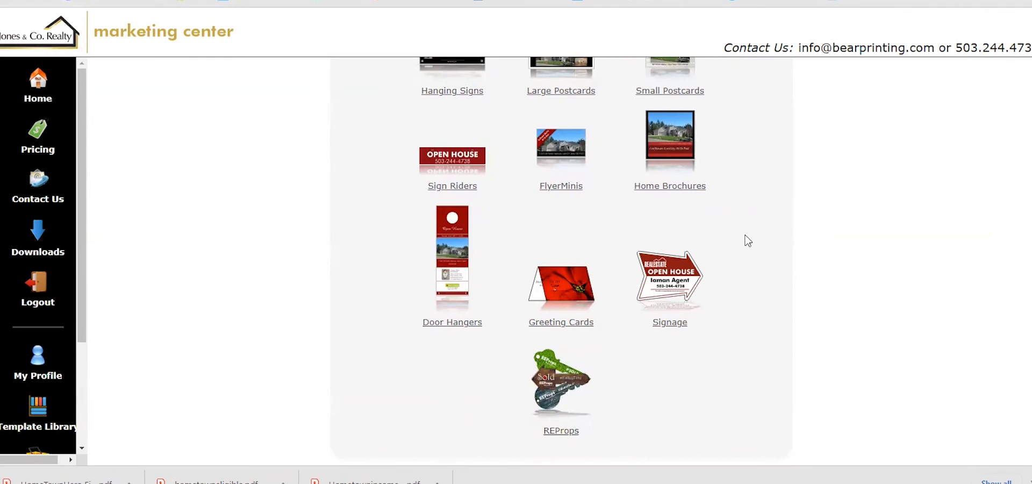
scroll(748, 240, "up", 8)
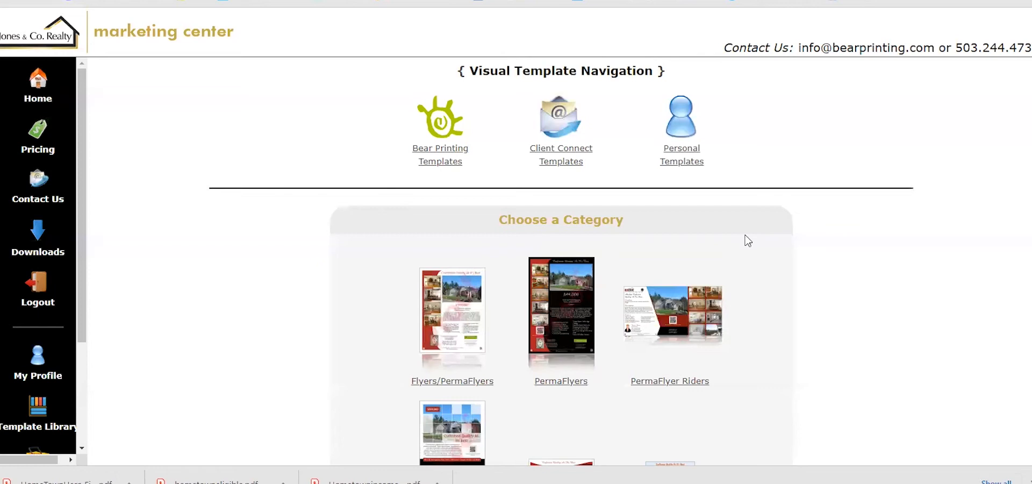
scroll(725, 240, "down", 3)
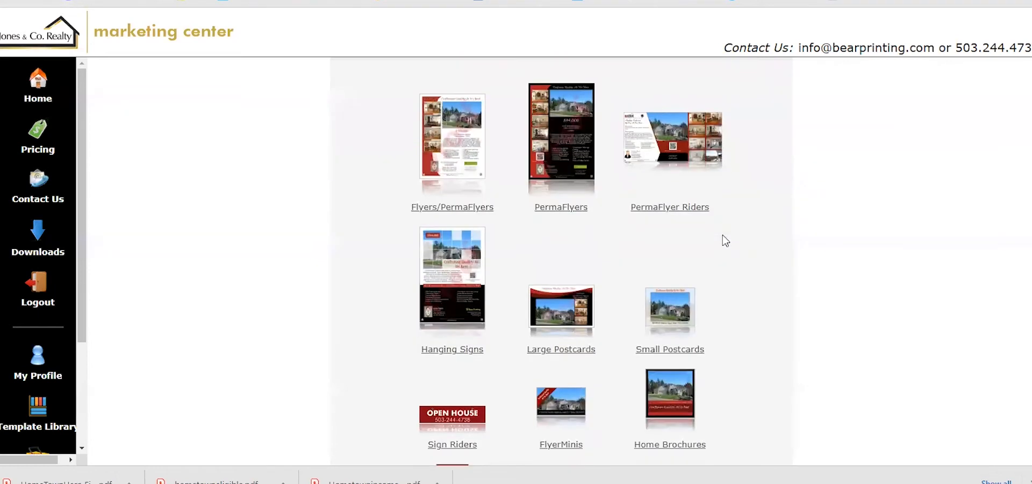
Scroll back up the category grid and open the Large Postcards templates
scroll(726, 239, "down", 3)
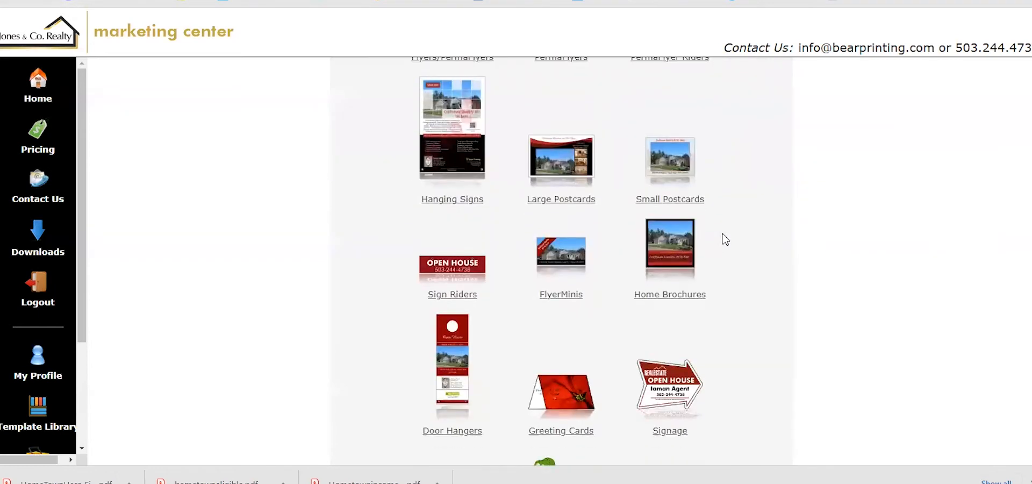
scroll(725, 239, "up", 3)
scroll(722, 233, "up", 2)
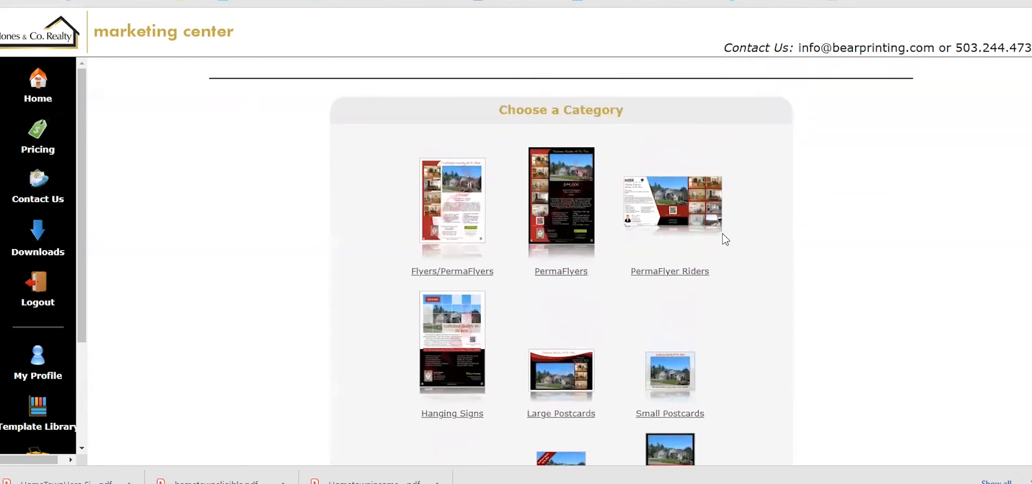
left_click(559, 385)
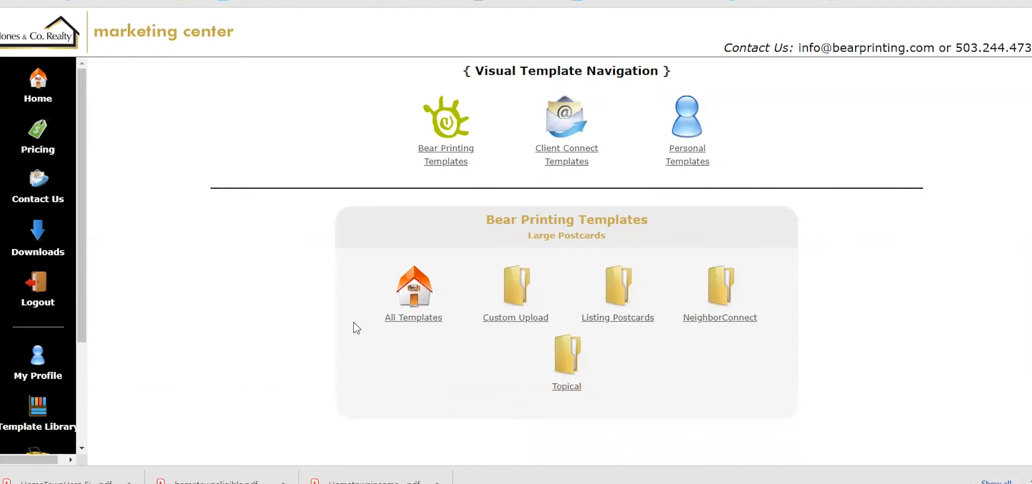
From Home, start a new project through the Online Design Gateway
left_click(38, 89)
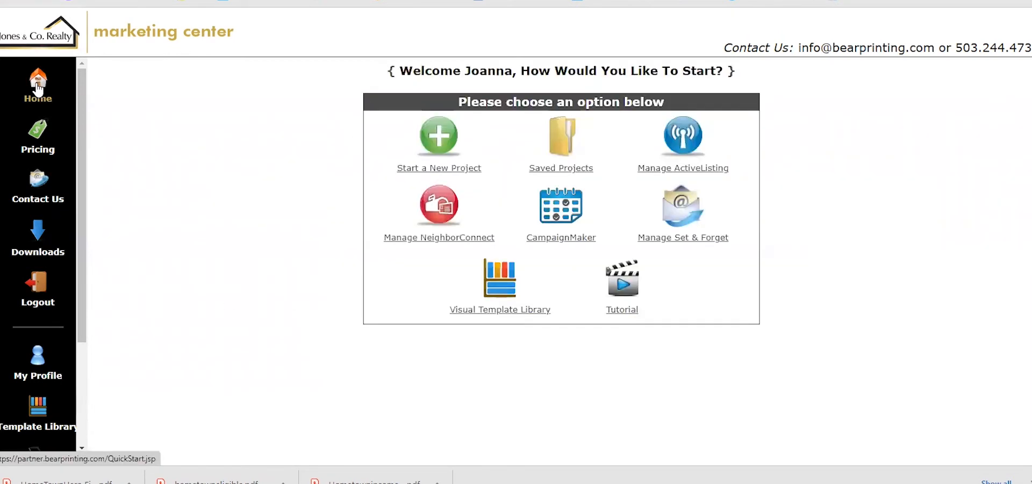
left_click(445, 144)
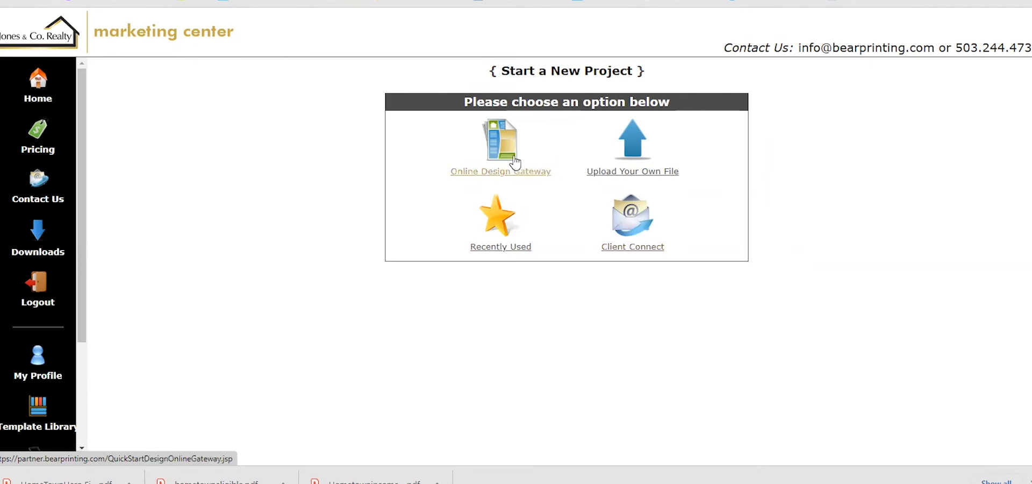
left_click(505, 156)
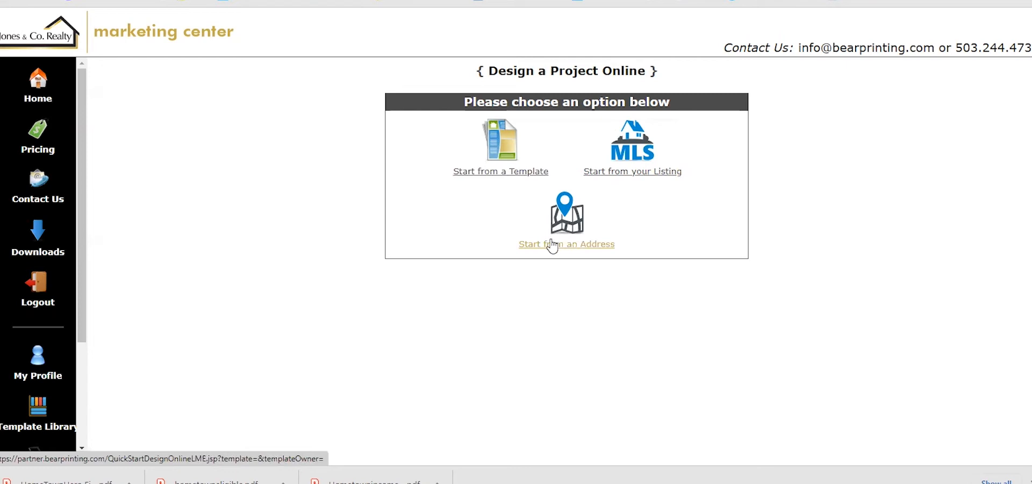
Start a basic project from a template named 'Class'
left_click(492, 163)
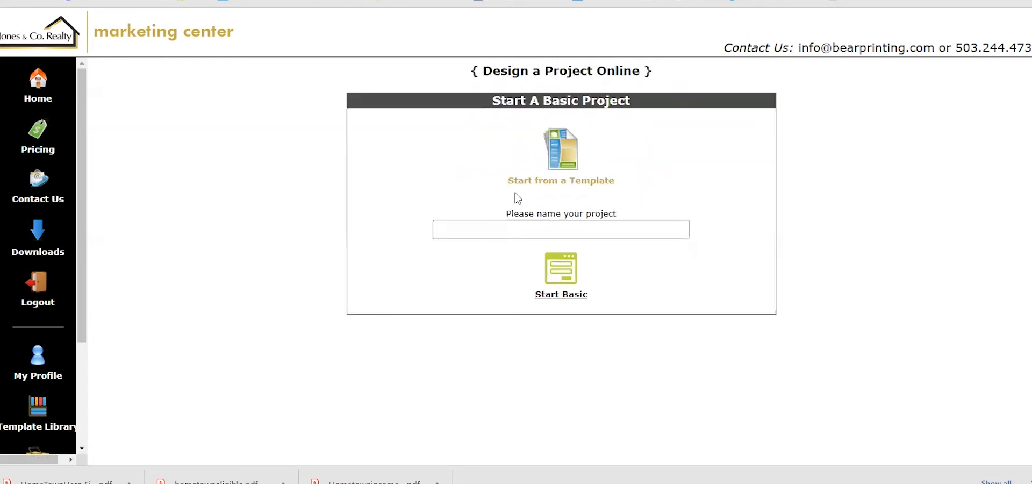
left_click(538, 229)
type("Class")
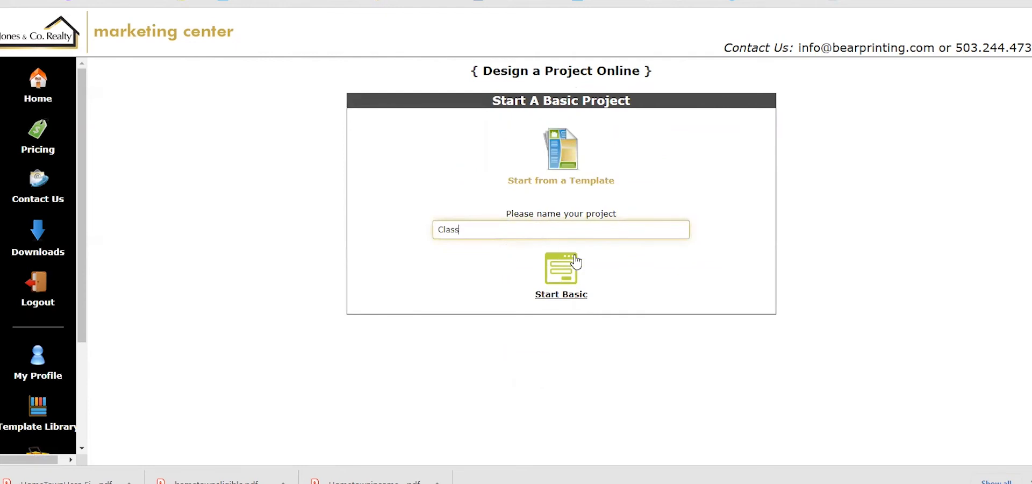
left_click(572, 280)
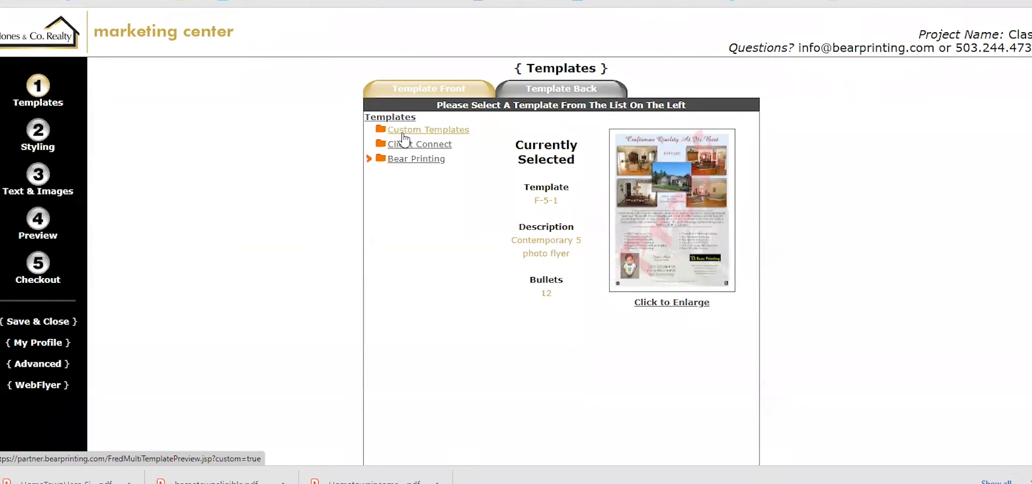
Expand Bear Printing > Large Postcards > Listing Postcards and show the 4 Photo templates
left_click(369, 159)
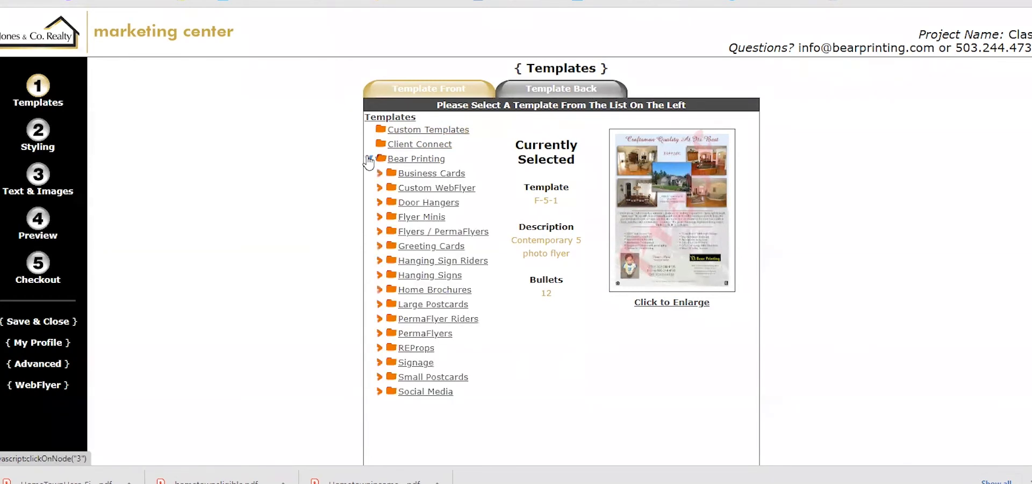
left_click(380, 305)
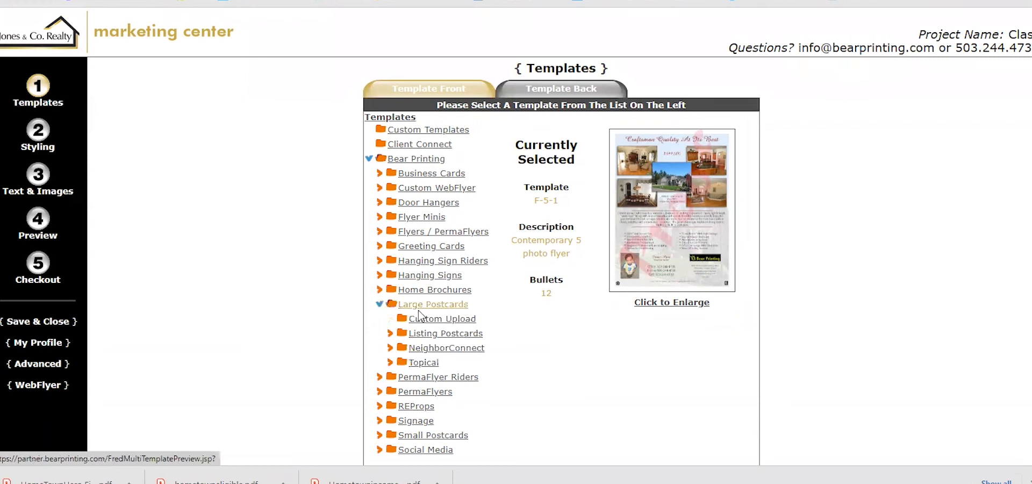
left_click(423, 338)
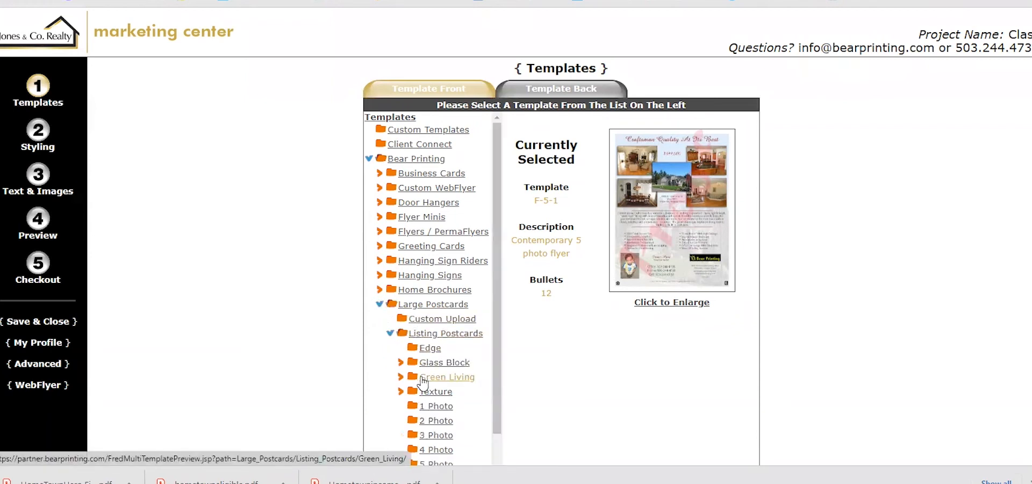
scroll(423, 379, "down", 2)
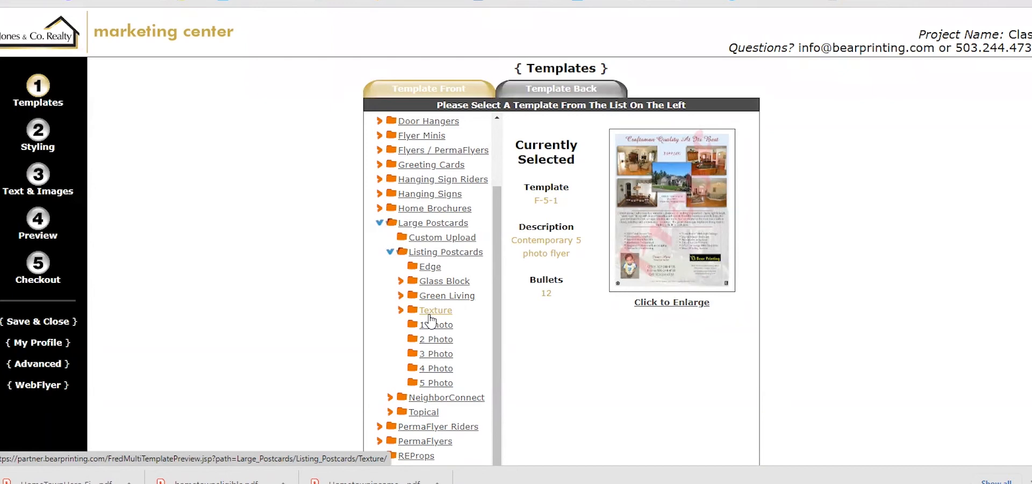
left_click(431, 370)
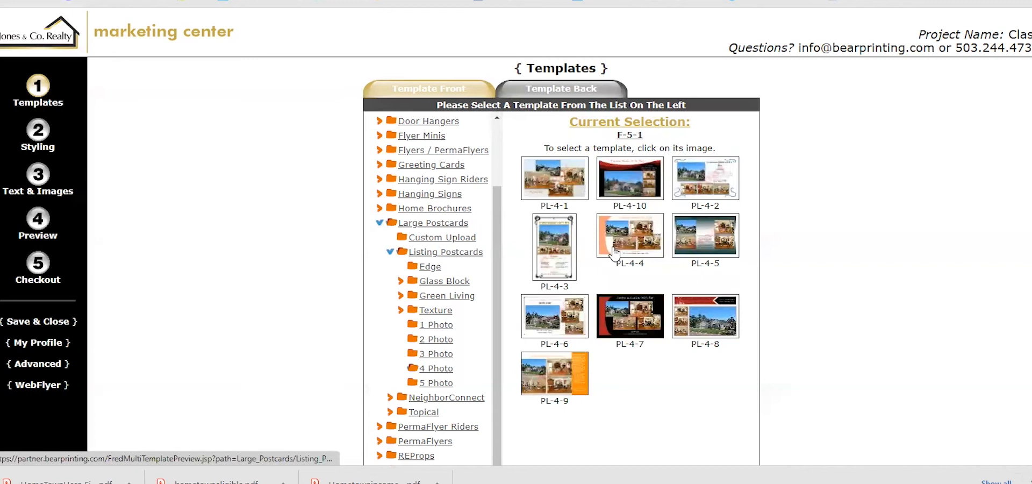
Set PL-4-10 as the front template, confirm the back is unset, and go to Styling
left_click(637, 181)
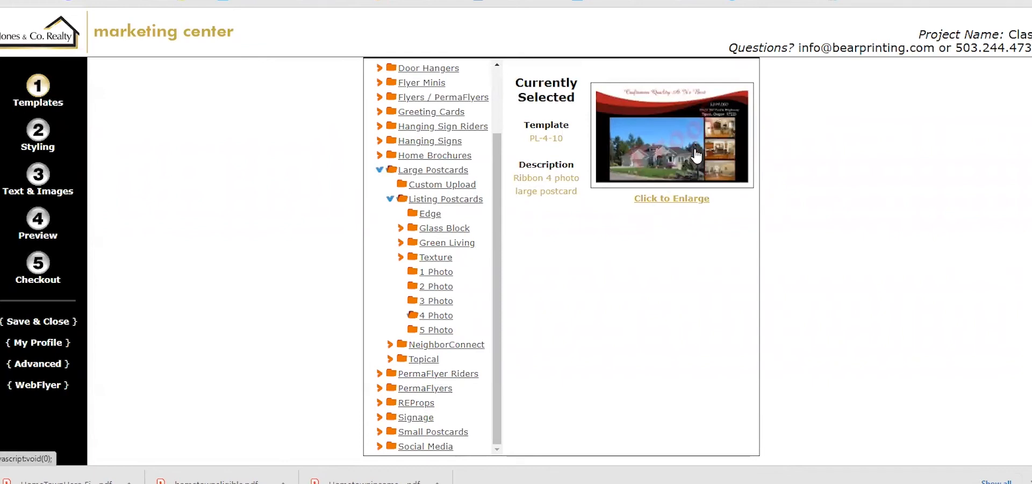
scroll(696, 156, "up", 1)
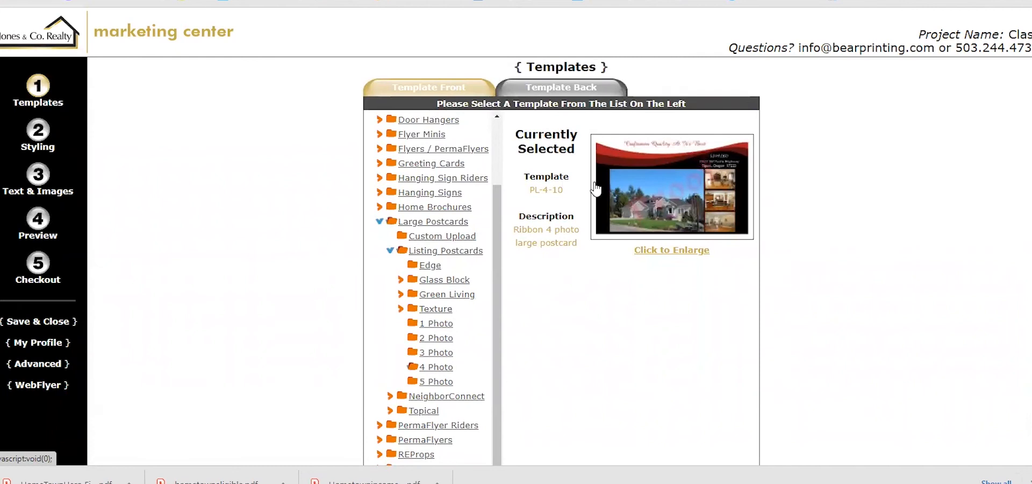
left_click(574, 89)
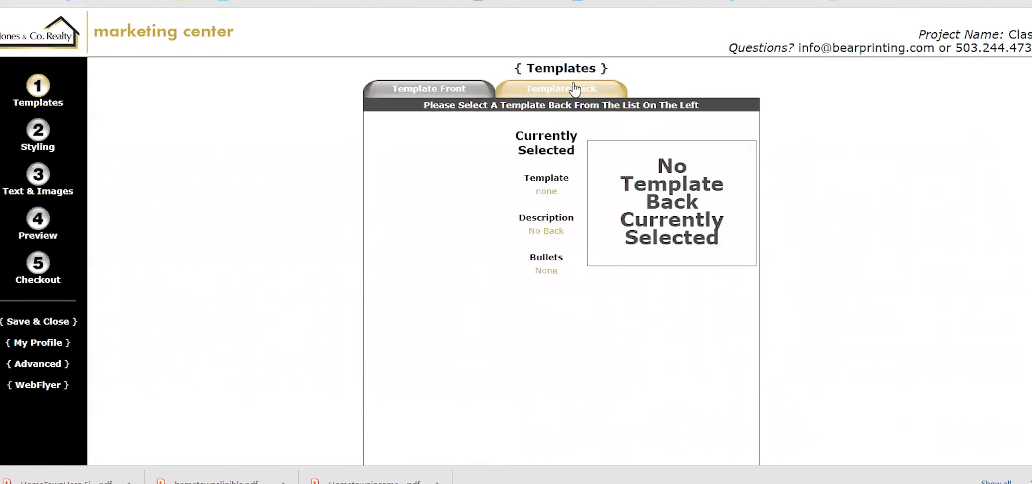
left_click(465, 92)
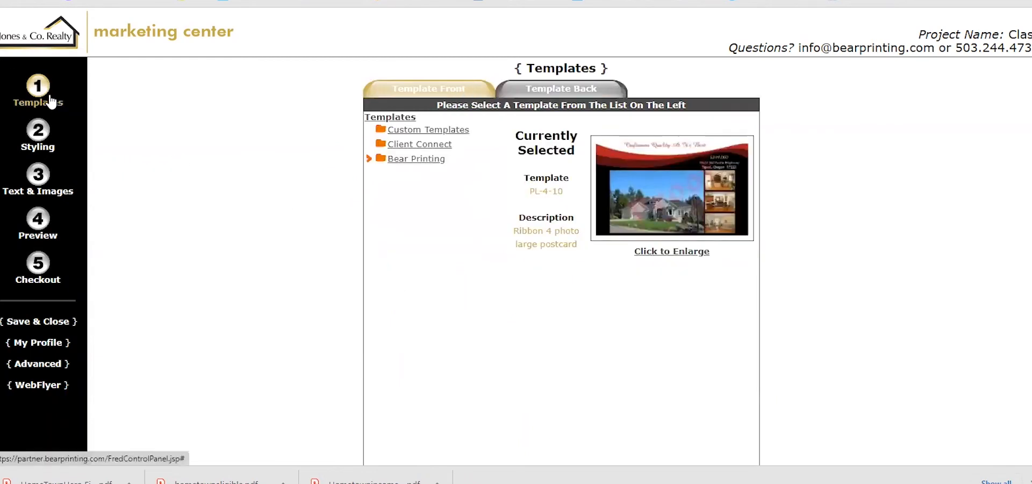
left_click(38, 134)
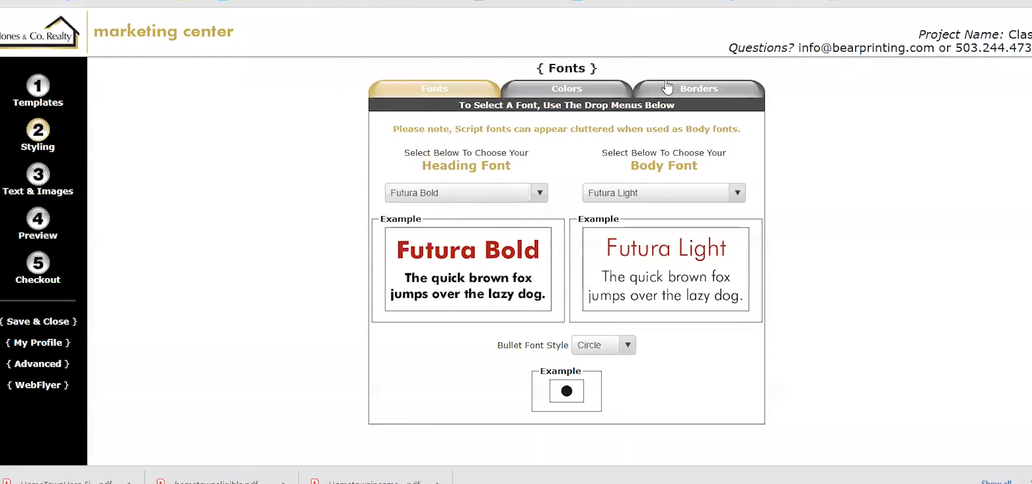
left_click(600, 92)
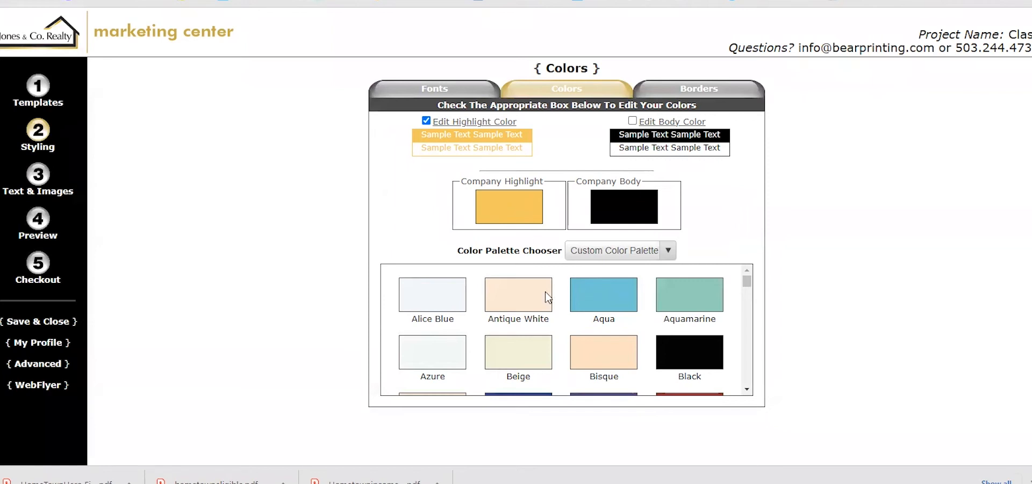
scroll(559, 323, "down", 4)
scroll(559, 339, "down", 15)
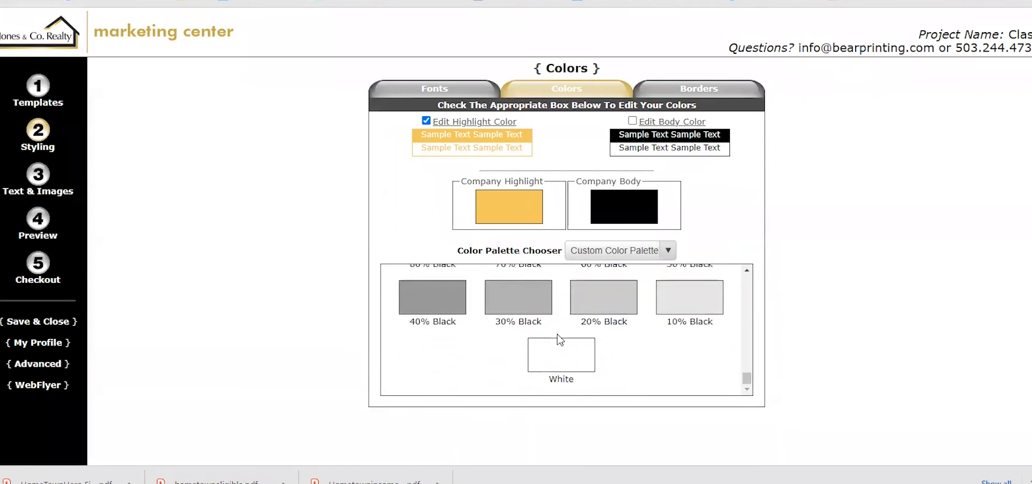
scroll(559, 339, "up", 20)
scroll(559, 338, "up", 1)
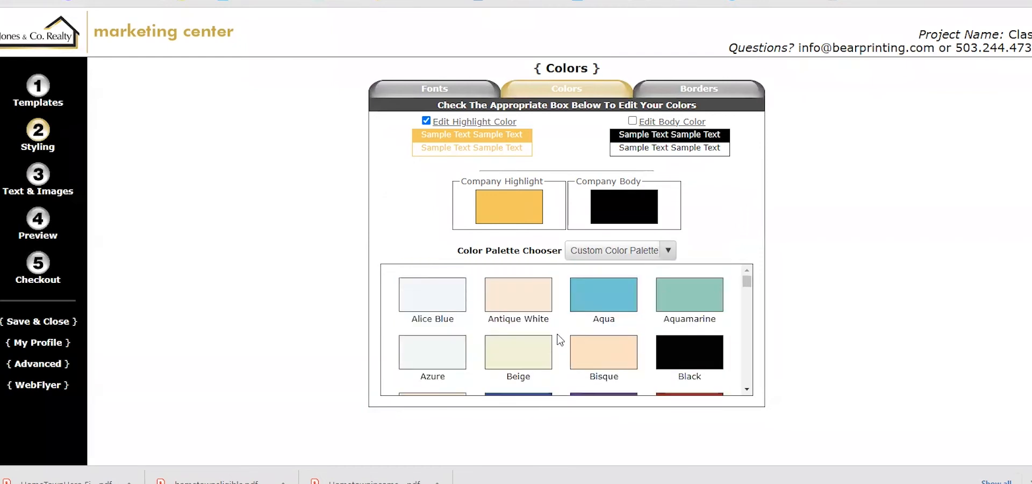
left_click(466, 89)
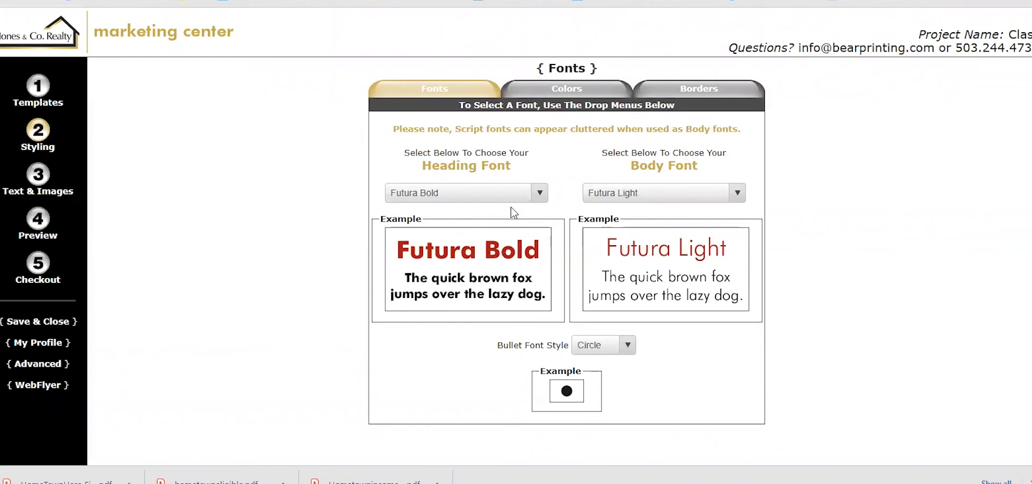
left_click(512, 193)
scroll(487, 318, "down", 12)
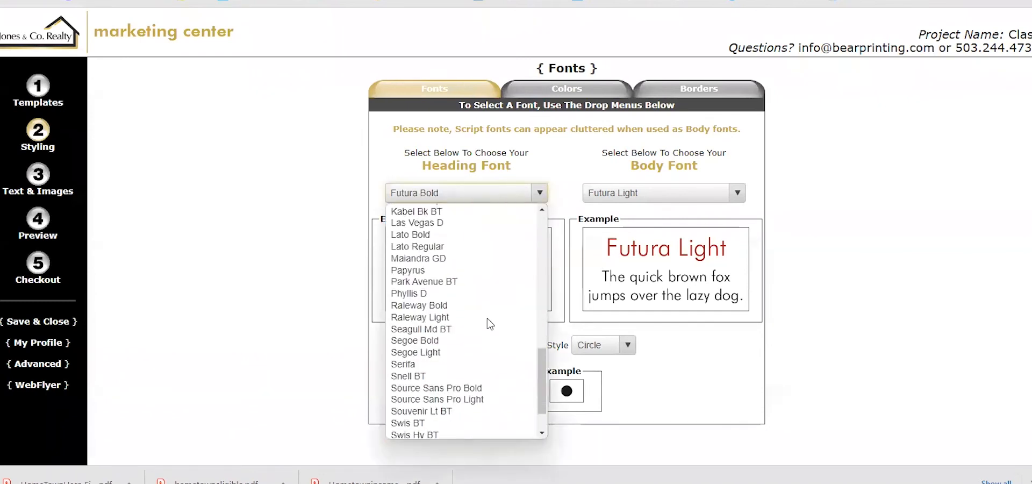
scroll(487, 318, "up", 15)
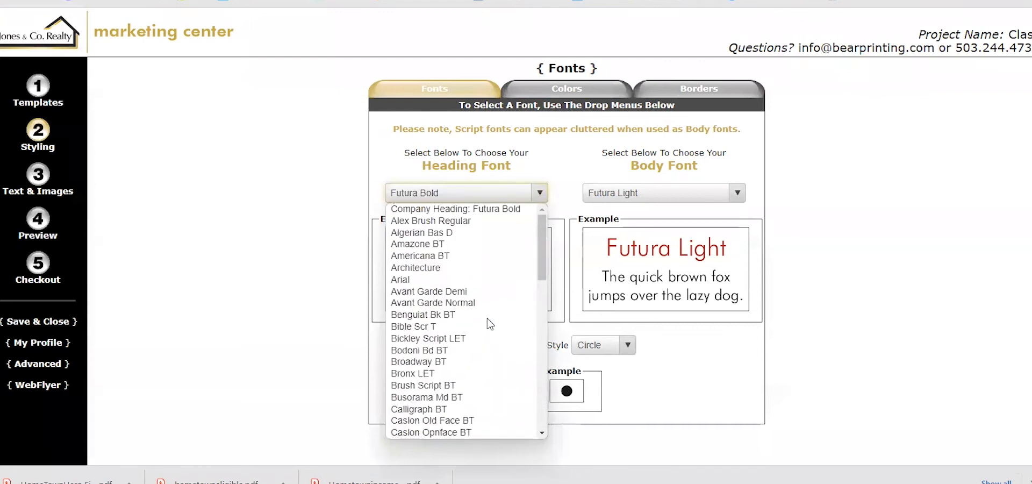
left_click(339, 276)
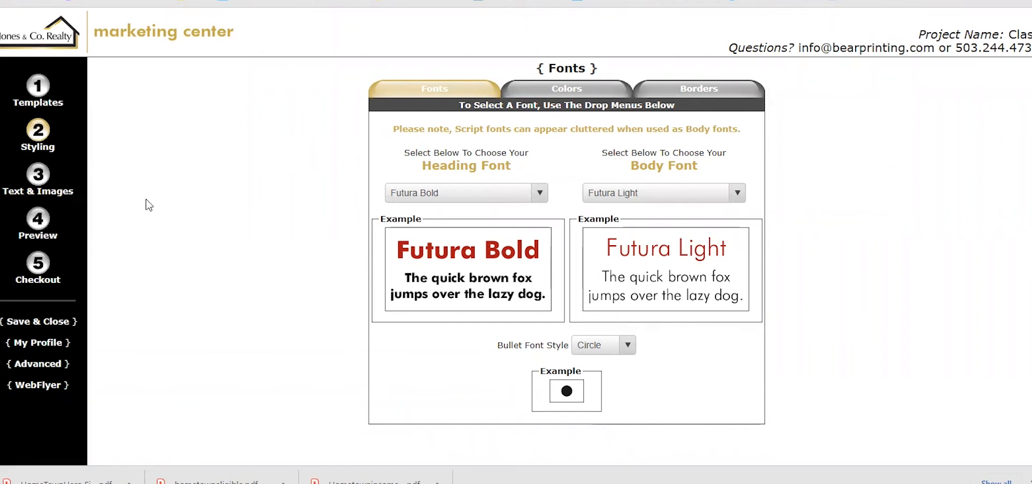
Go to Text & Images and view the Photo Manager's four empty photo slots
left_click(39, 176)
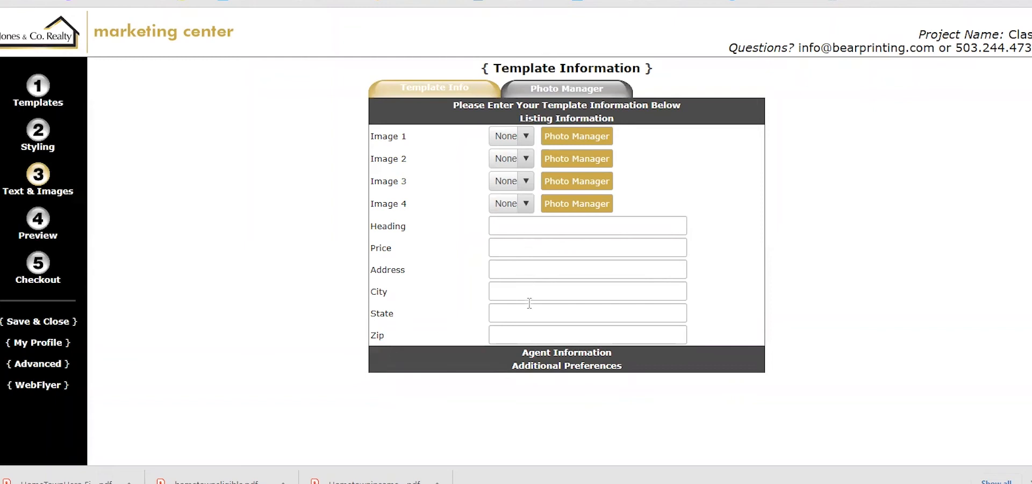
left_click(554, 96)
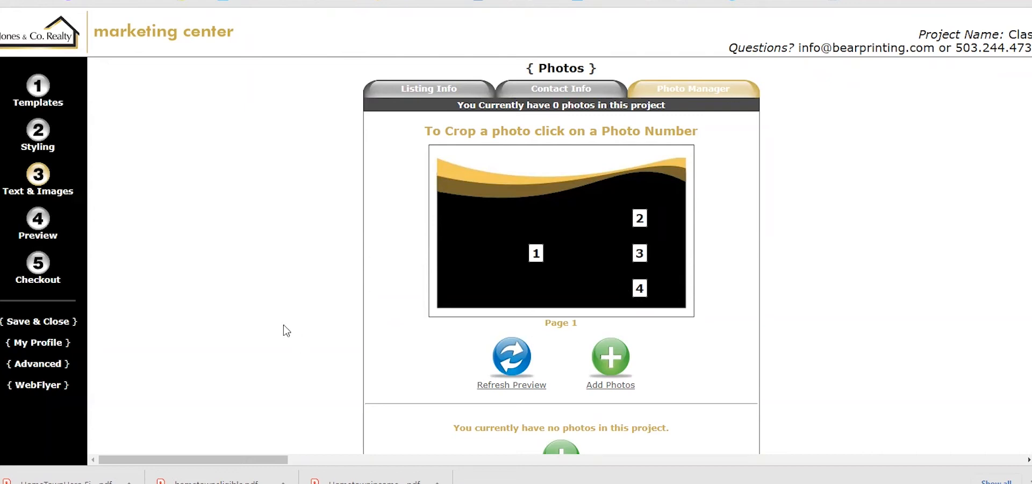
Go to the Preview step showing PDF, image and email proof options
left_click(39, 230)
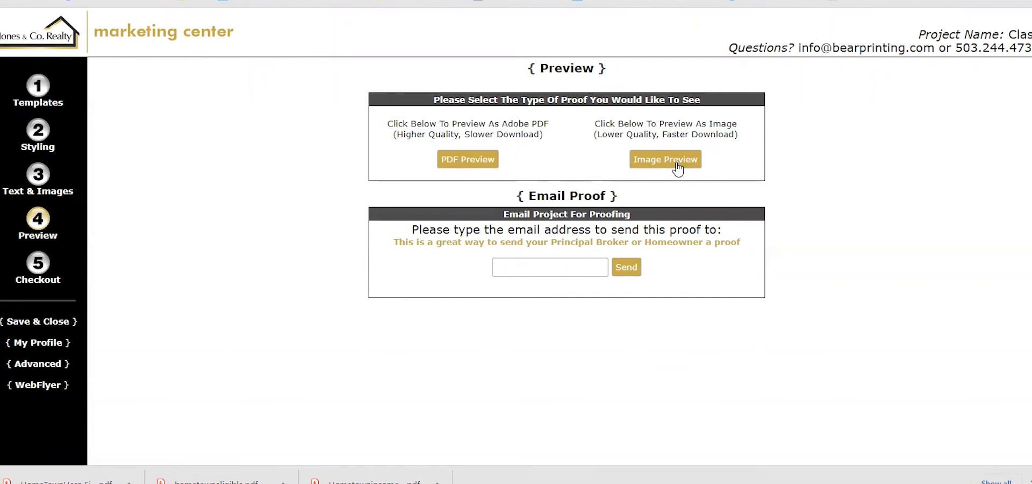
Open Checkout and scroll through the Mailable Products address list page
left_click(41, 276)
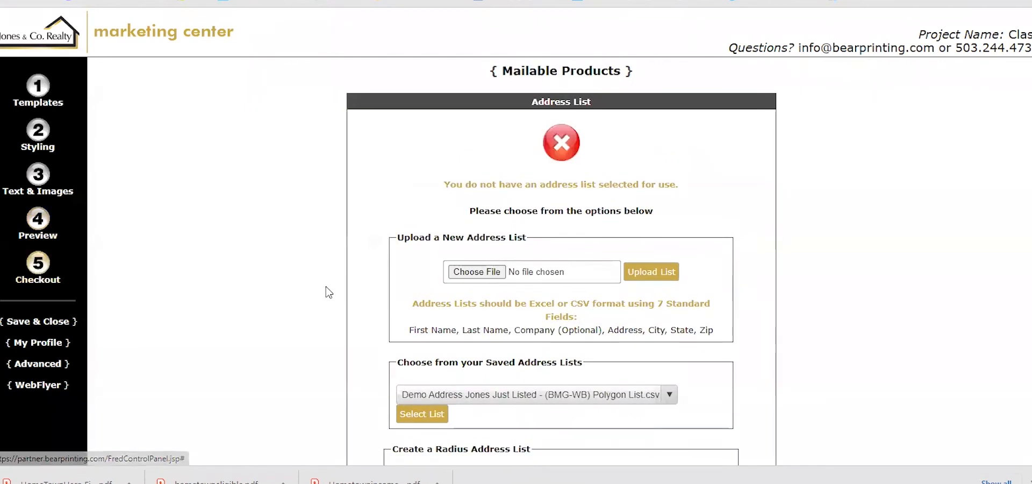
scroll(329, 292, "down", 3)
scroll(329, 292, "down", 5)
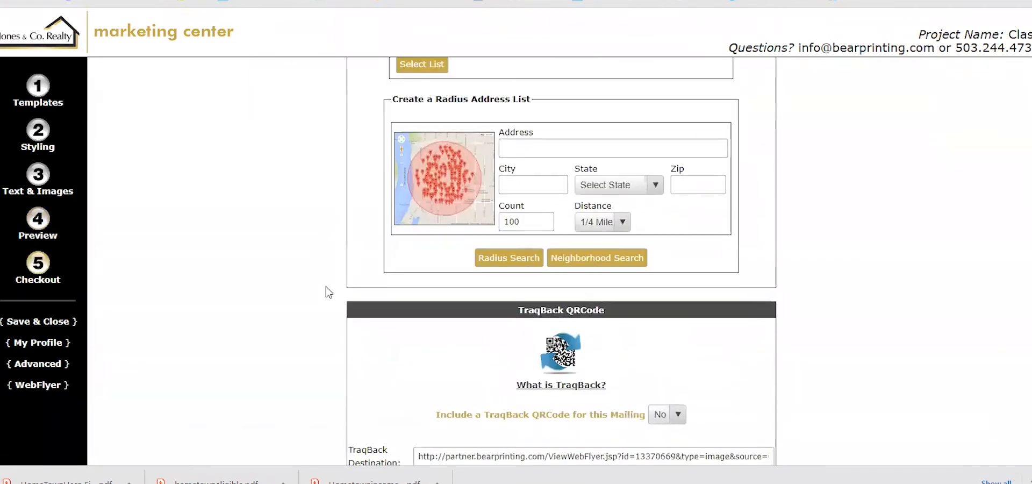
scroll(329, 292, "up", 8)
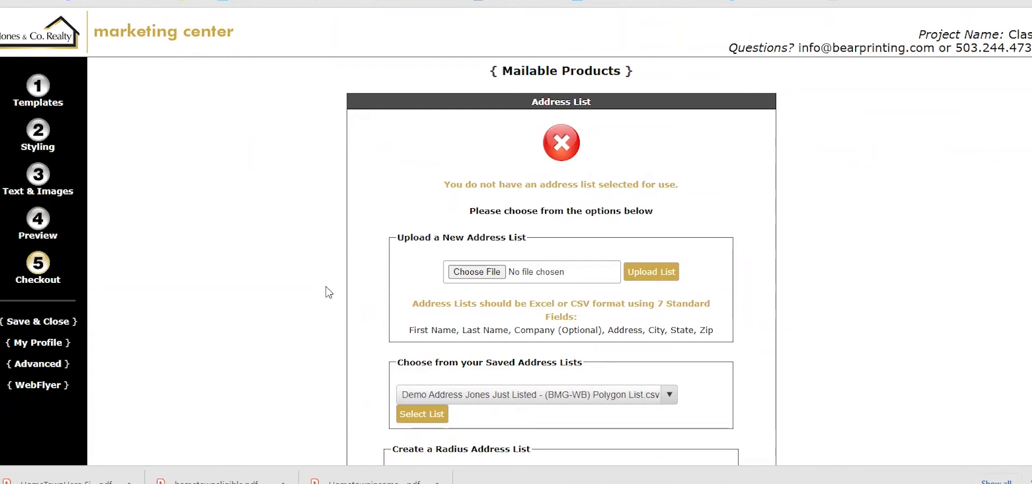
scroll(329, 292, "down", 2)
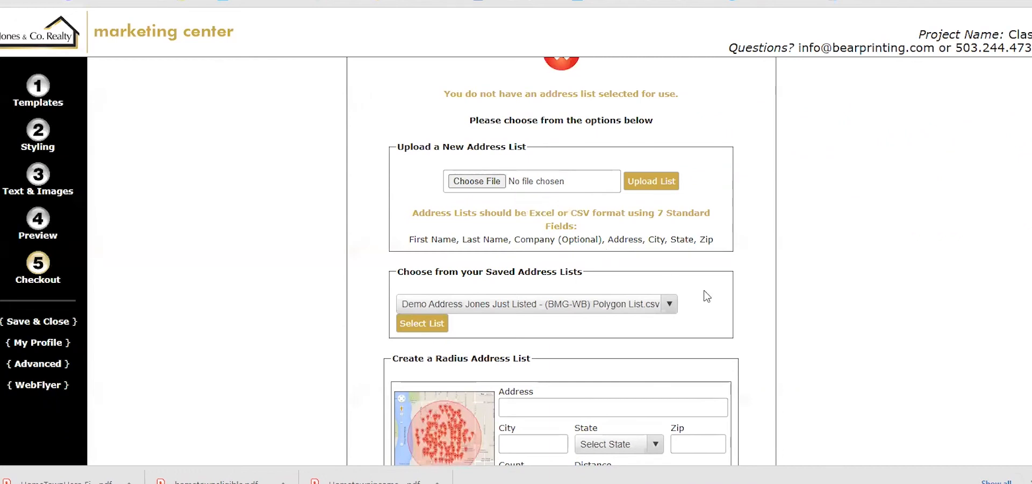
Scroll the Checkout page down to the TraqBack QRCode settings and Cart Actions
scroll(707, 296, "down", 3)
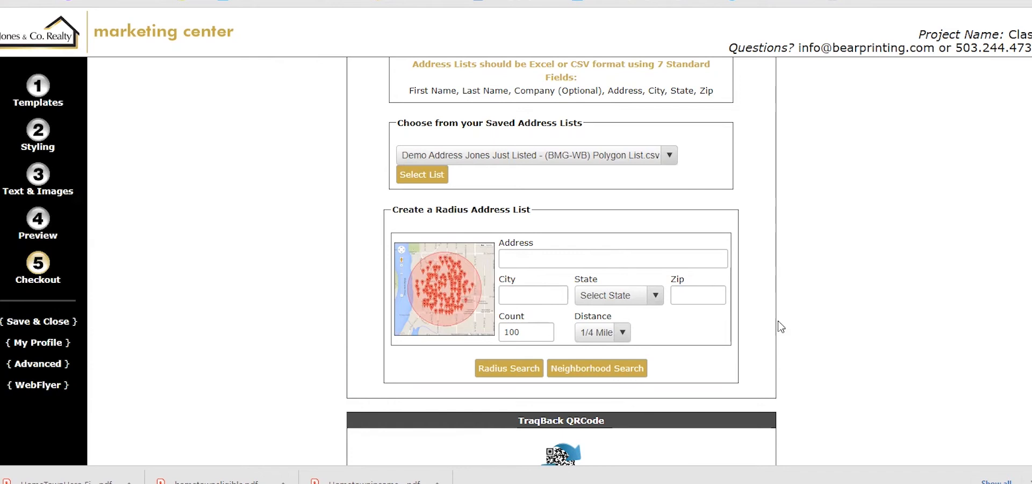
scroll(782, 327, "down", 5)
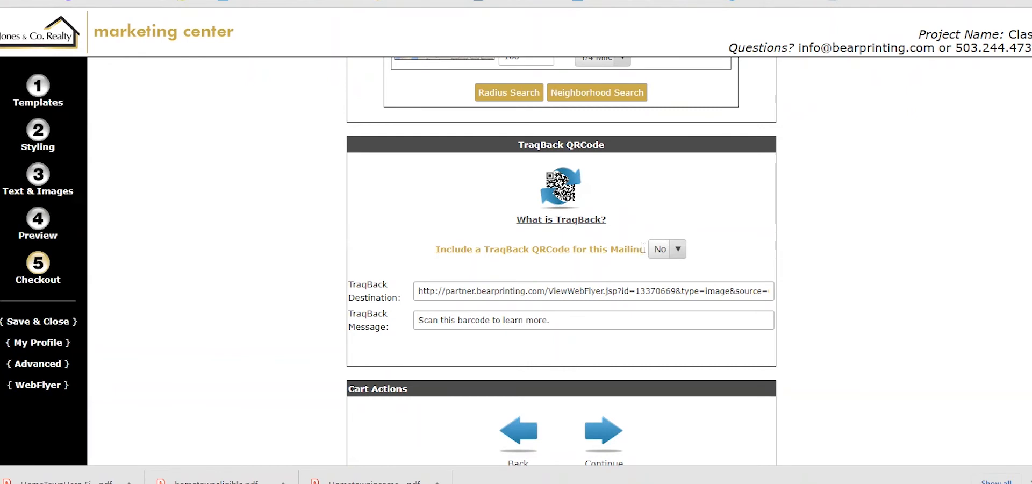
left_click(575, 219)
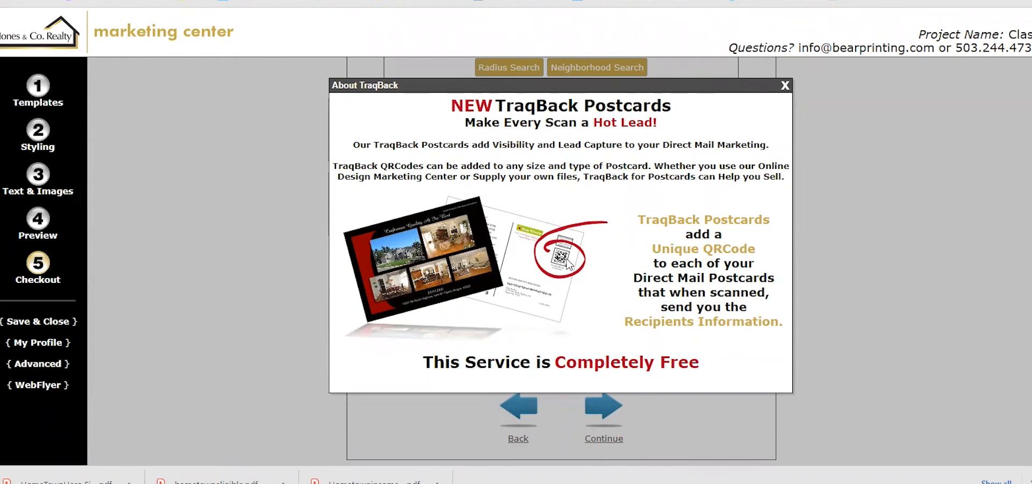
left_click(784, 86)
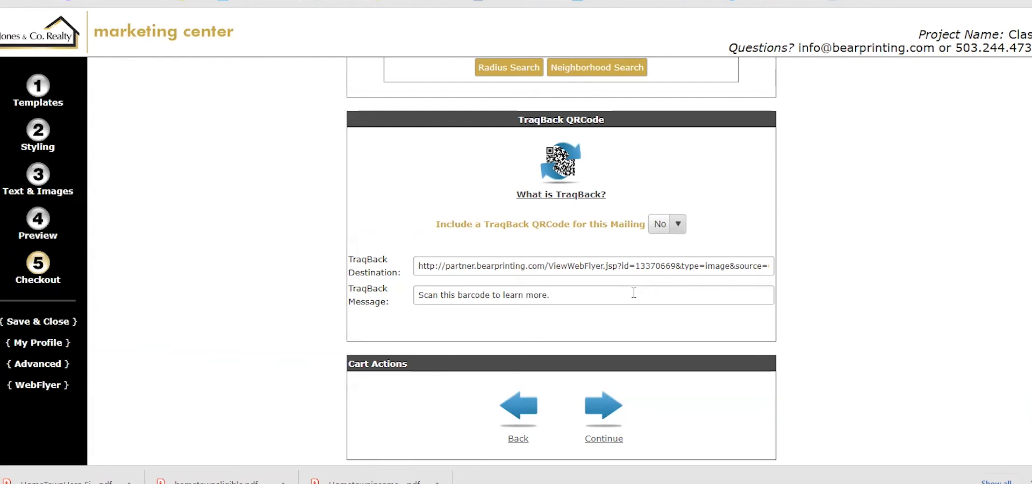
left_click(679, 226)
left_click(679, 226)
scroll(729, 223, "up", 3)
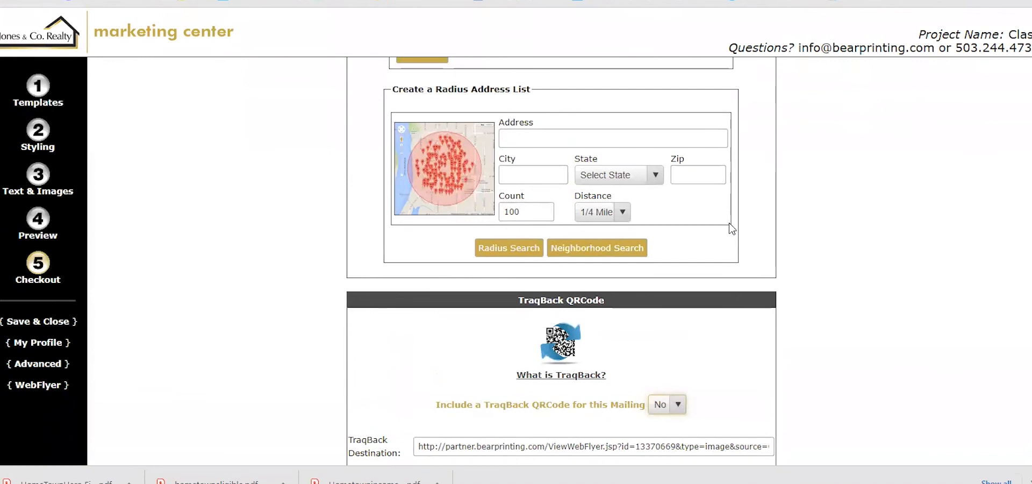
scroll(729, 223, "down", 2)
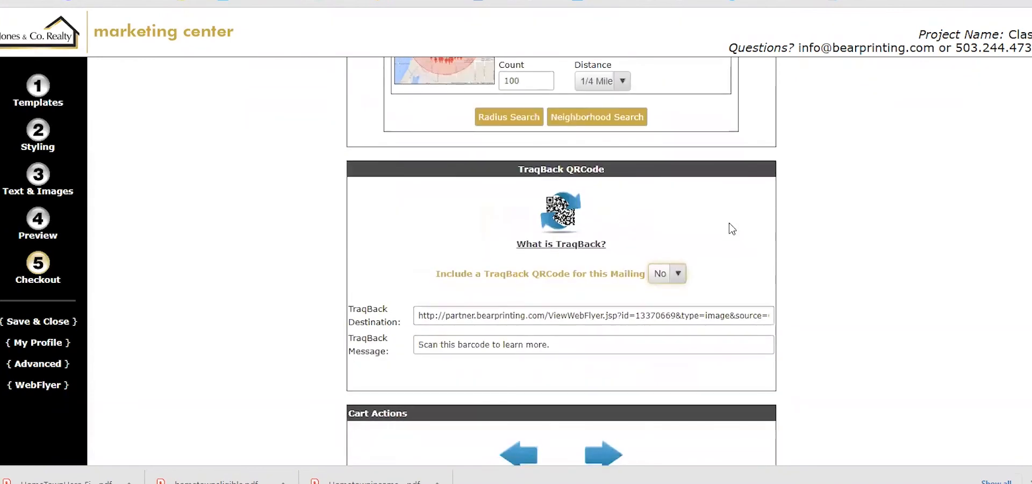
scroll(729, 223, "down", 1)
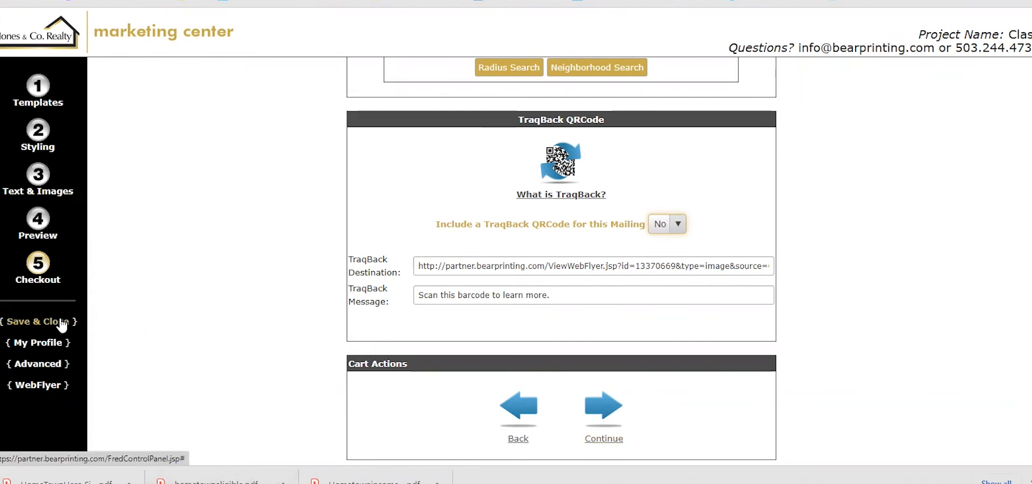
Return to the Template Back tab to pick a back-side template for the postcard
left_click(56, 366)
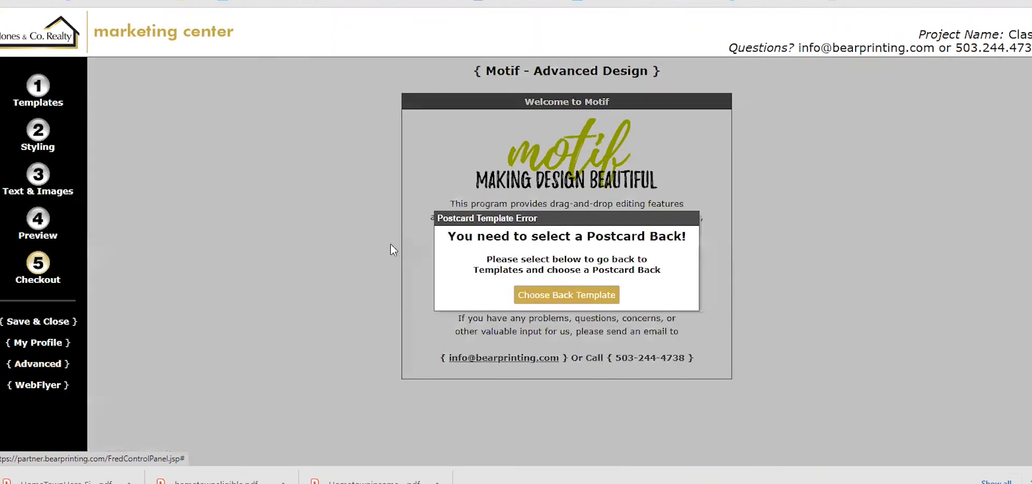
left_click(553, 296)
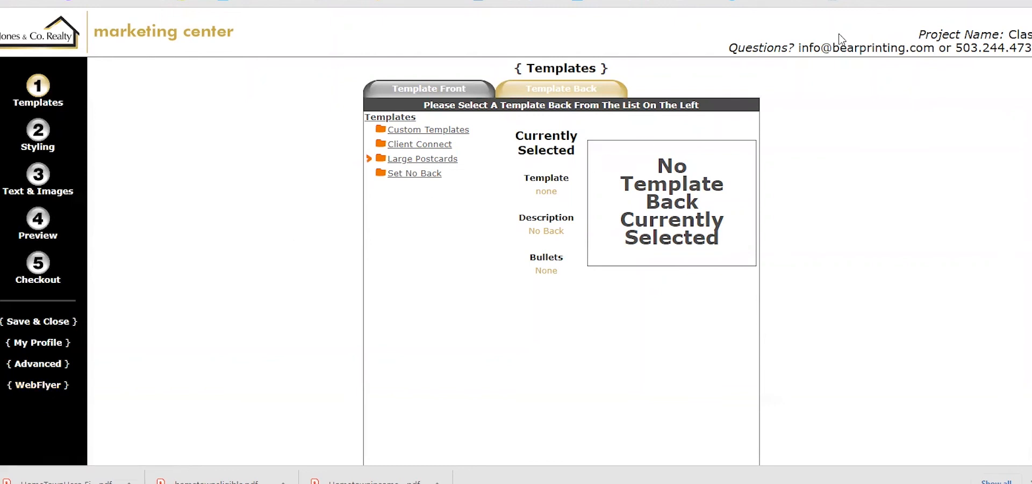
Load the welcome page via the 'Marketing Center Login' bookmark
left_click(1027, 3)
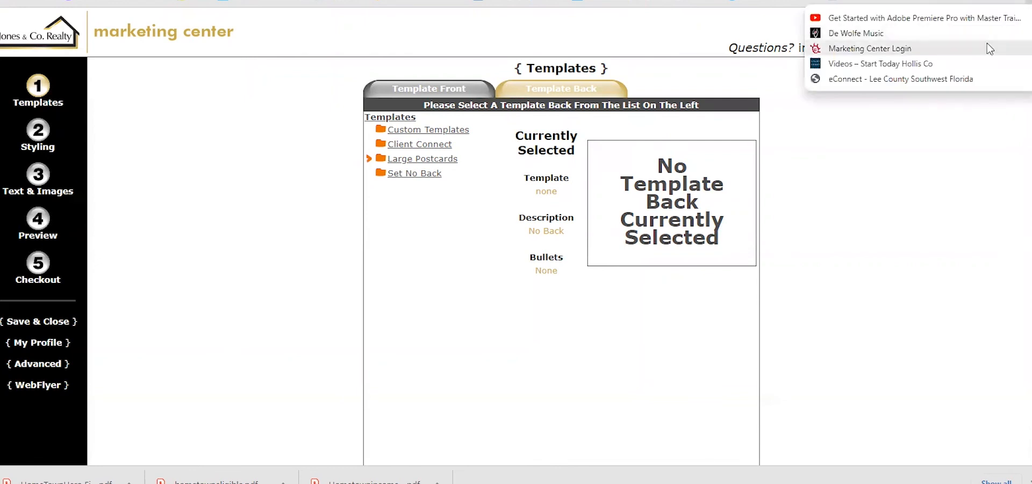
left_click(973, 49)
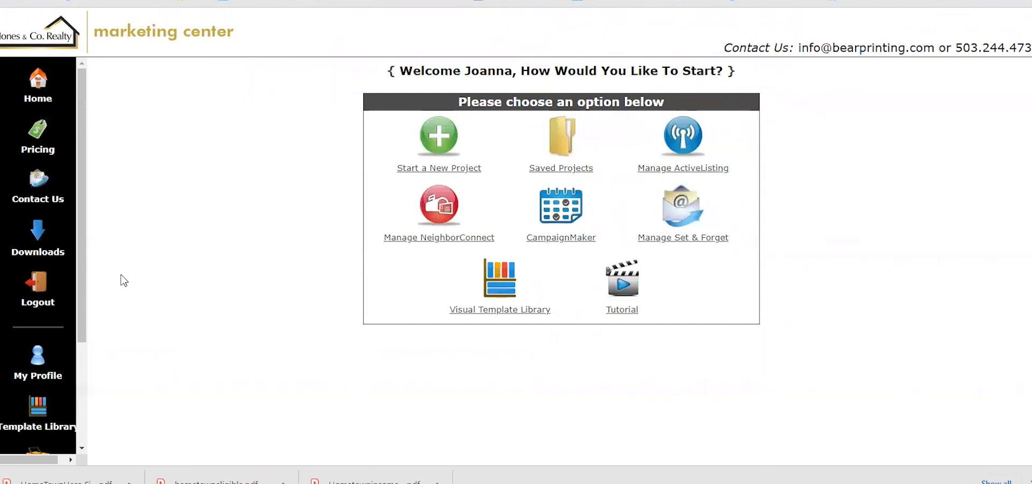
Open the Pricing page and review prices from flyers down to Business Cards and REProps
left_click(32, 145)
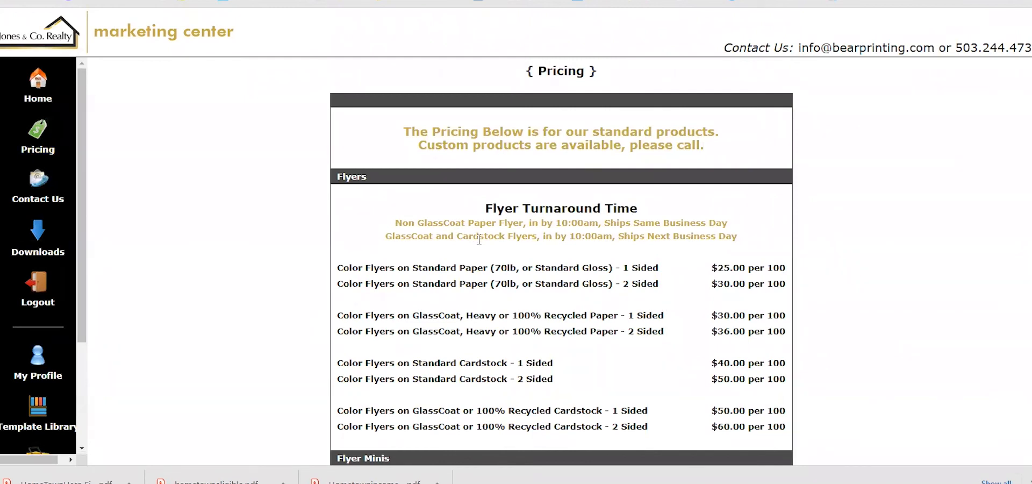
scroll(479, 240, "down", 3)
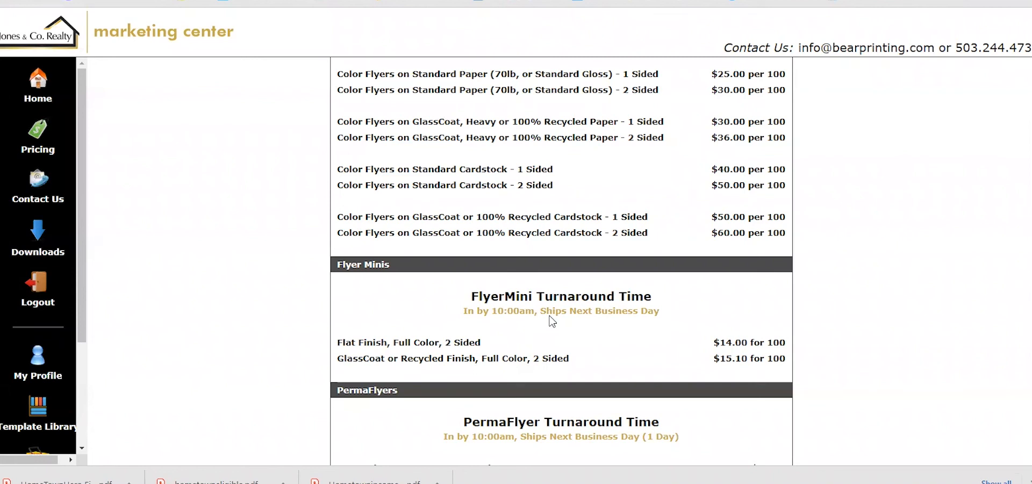
scroll(551, 322, "down", 7)
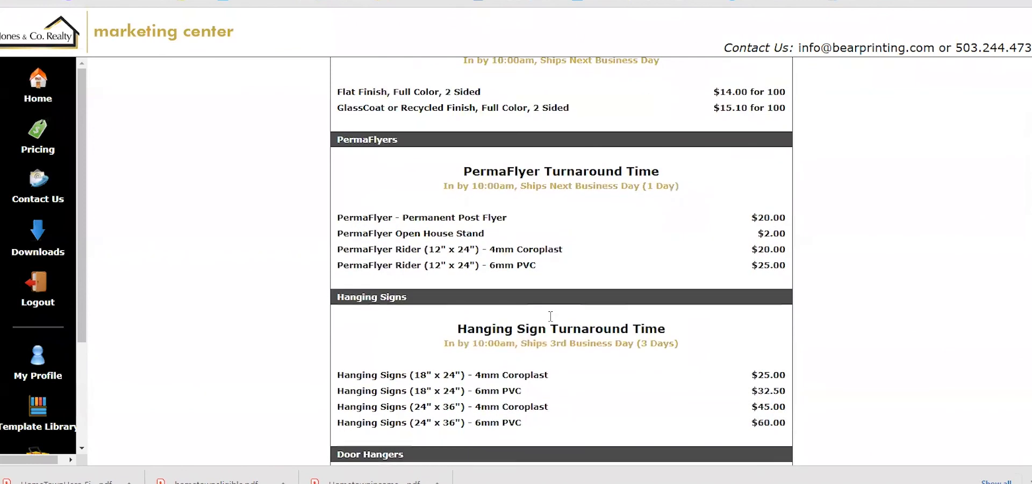
scroll(549, 317, "down", 4)
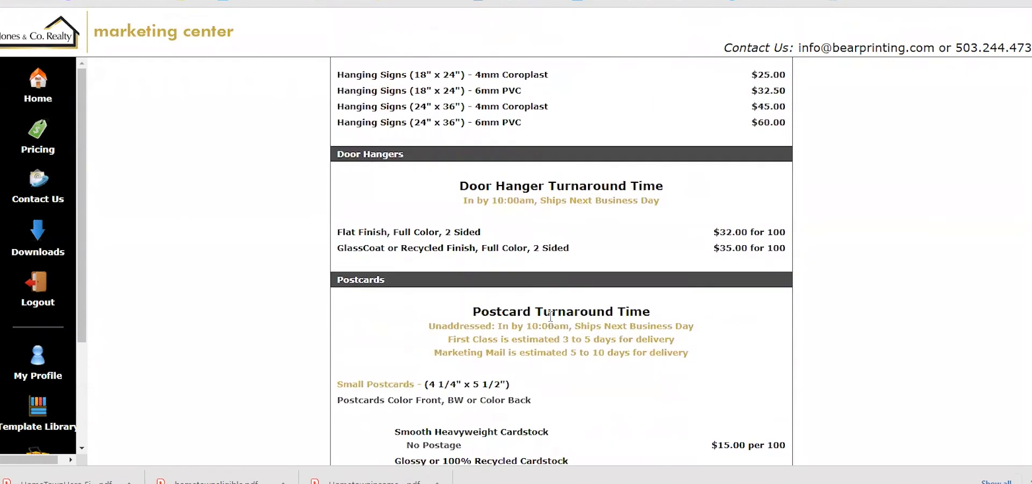
scroll(551, 317, "down", 1)
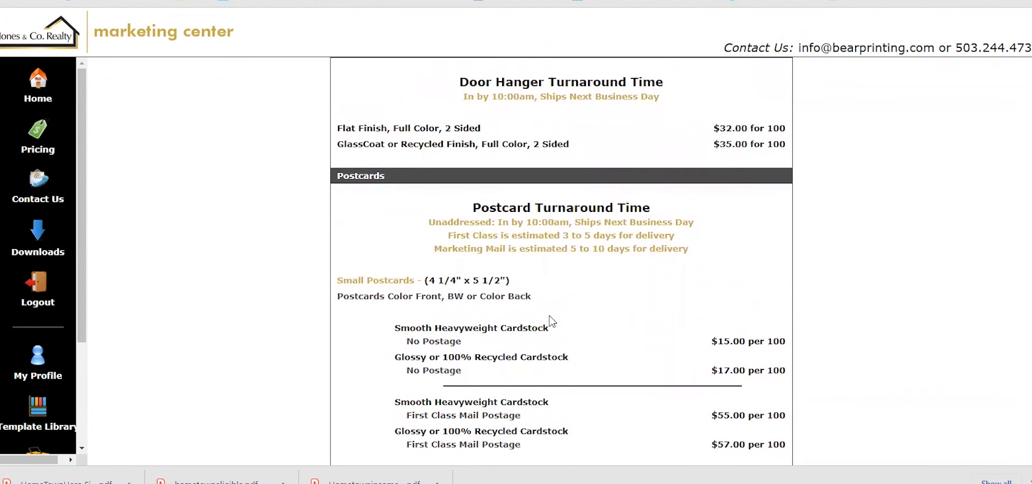
scroll(551, 321, "down", 7)
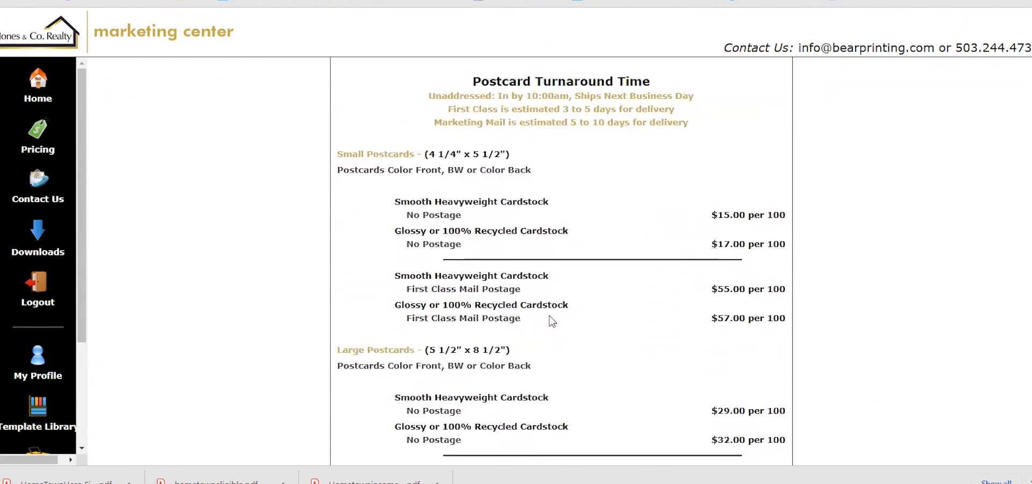
scroll(551, 321, "down", 10)
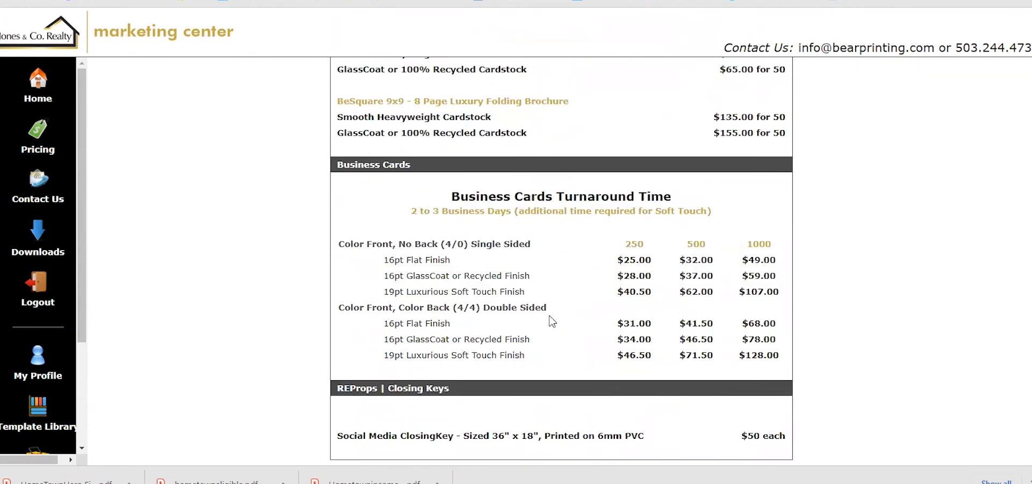
scroll(551, 321, "up", 20)
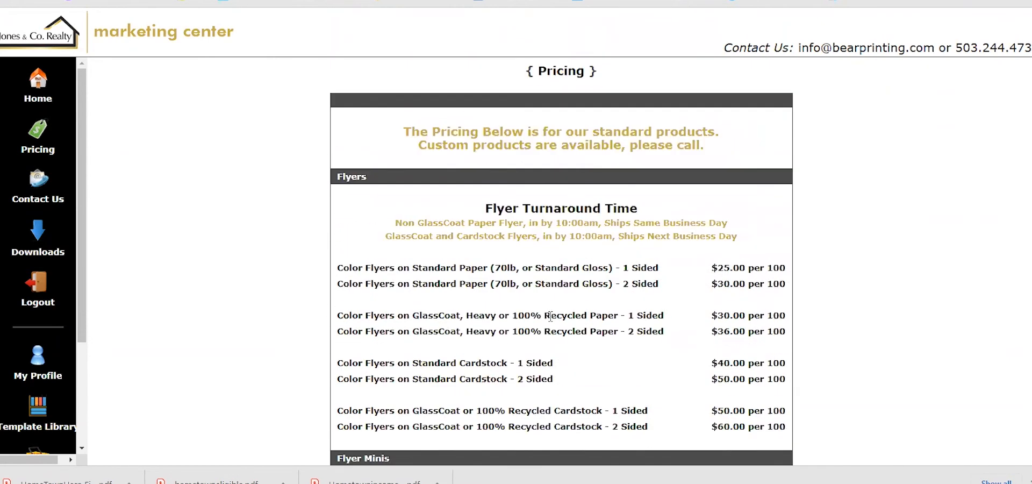